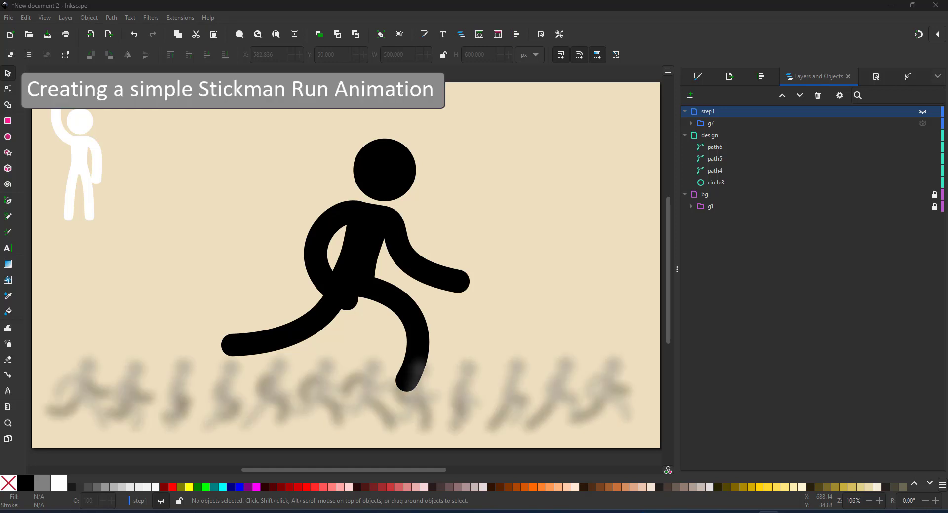
Inspect the design-layer stickman's head, torso, arm and leg paths and their nodes
left_click(732, 133)
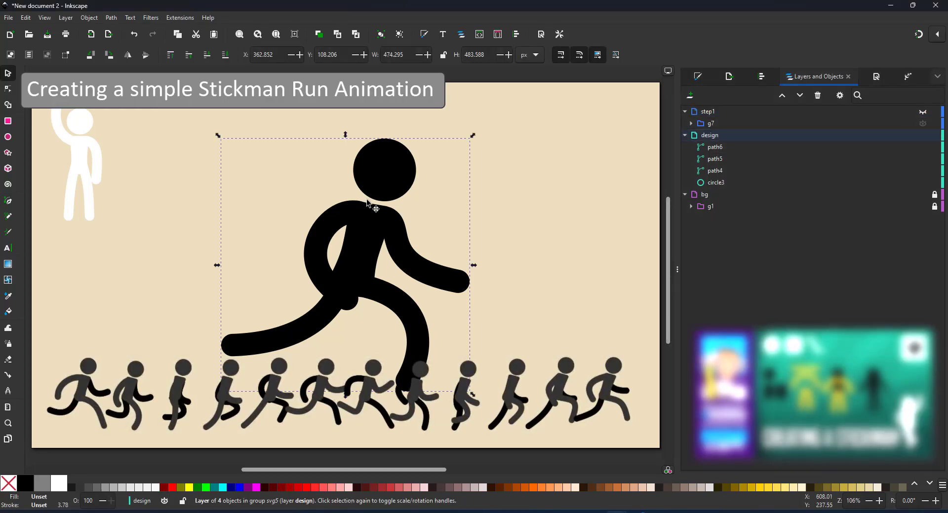
left_click(369, 182)
left_click(368, 237)
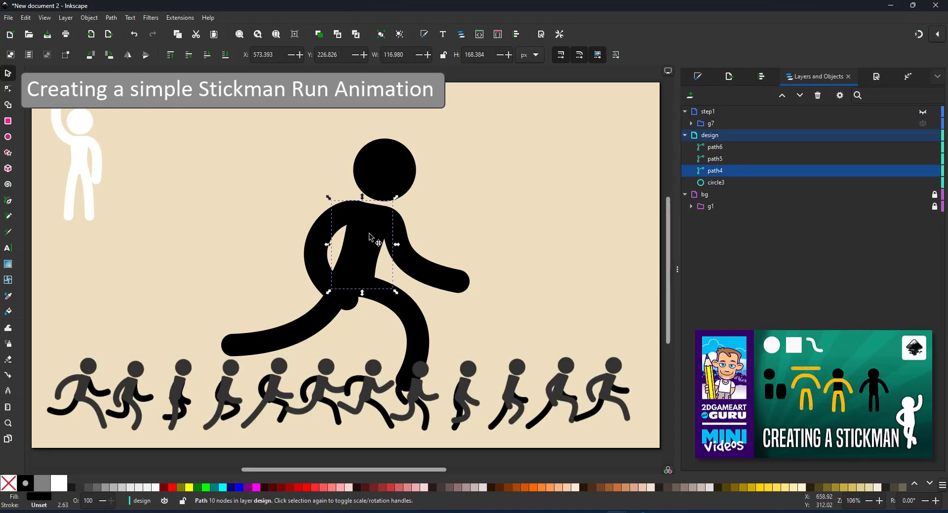
double_click(353, 253)
left_click(410, 274)
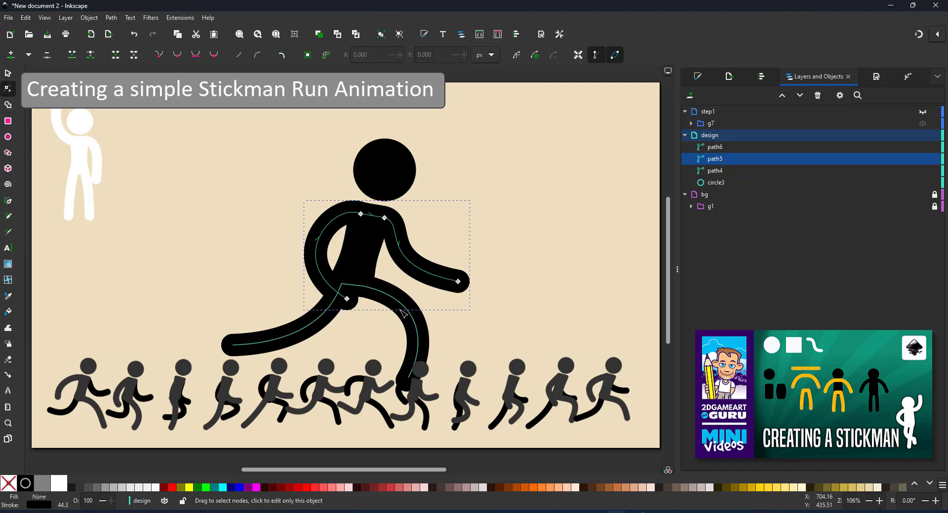
left_click(407, 310)
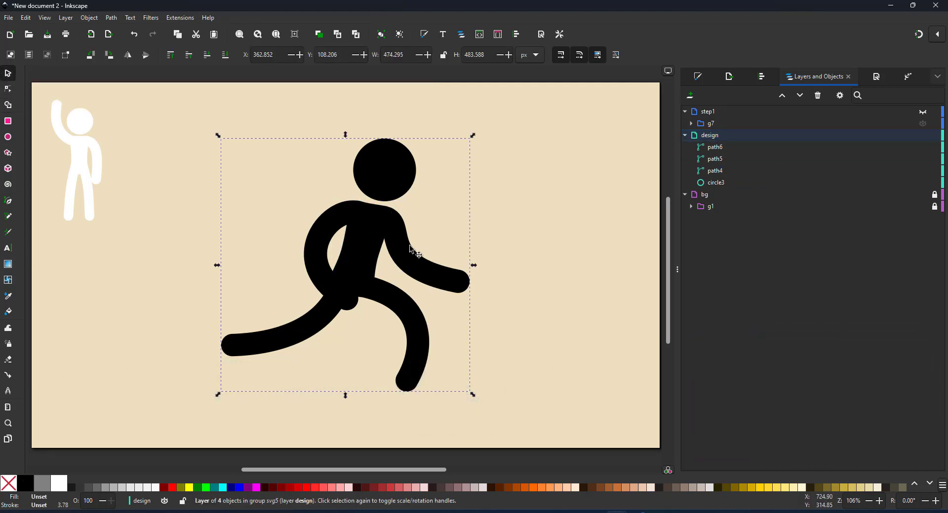
Move the runner to the page's left, then paste a copy into step1's white frame
left_click_drag(410, 245, 243, 245)
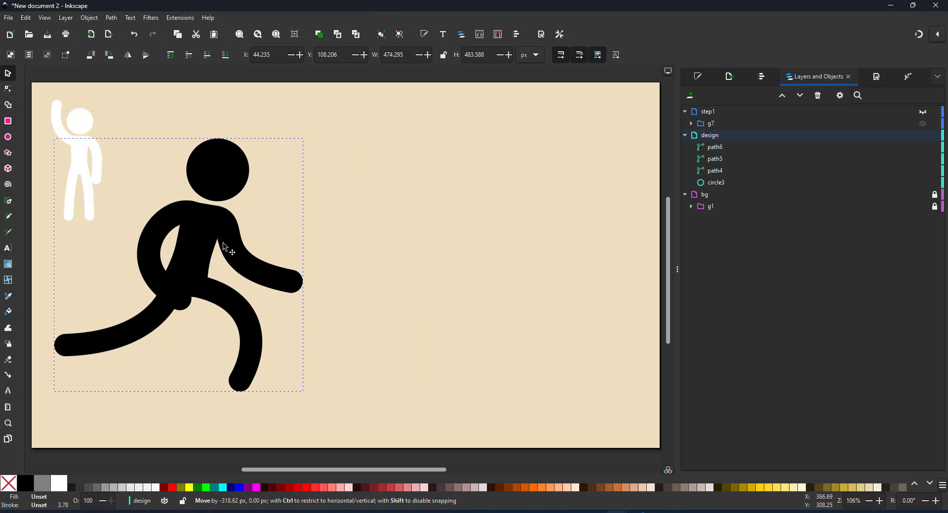
left_click(922, 111)
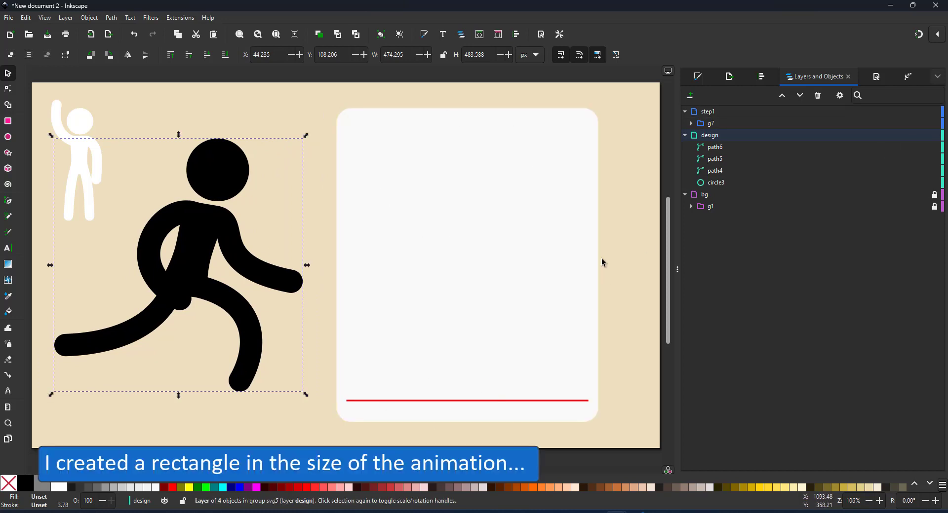
left_click(710, 111)
key("ctrl+v")
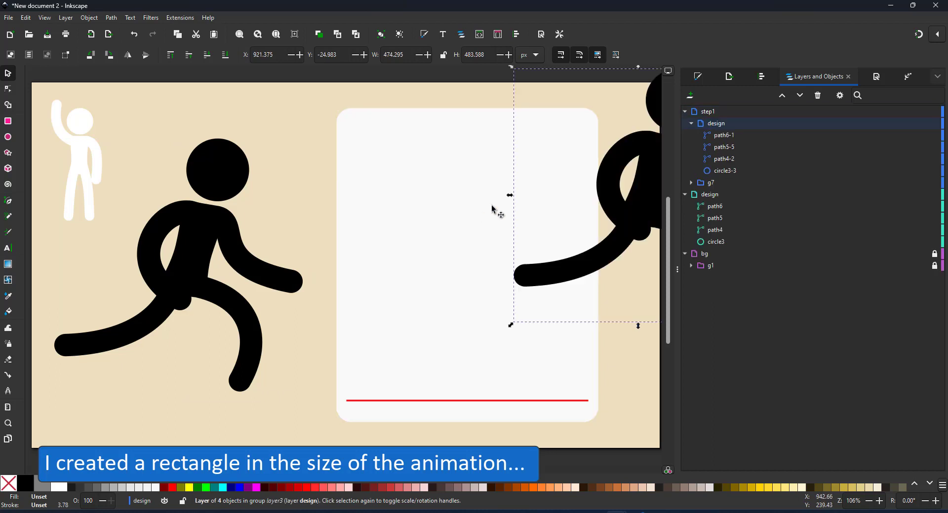
left_click_drag(620, 200, 447, 265)
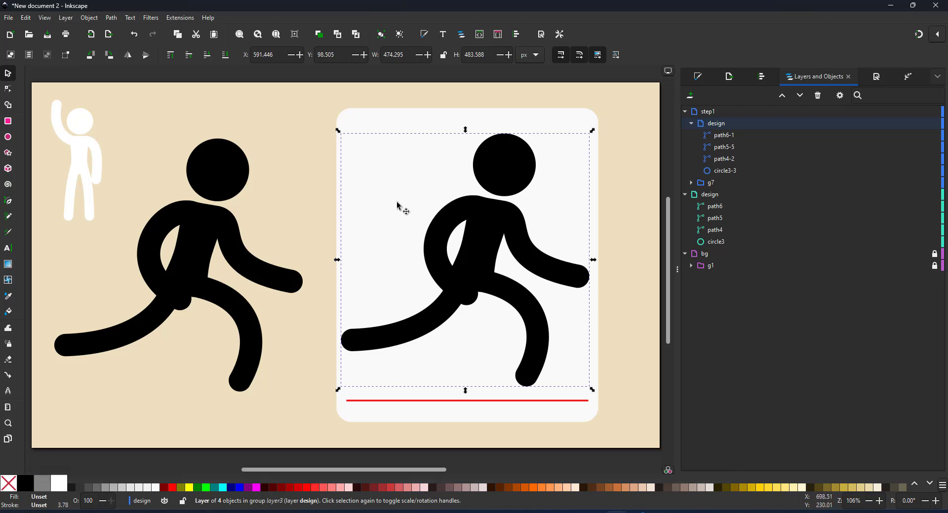
key("Escape")
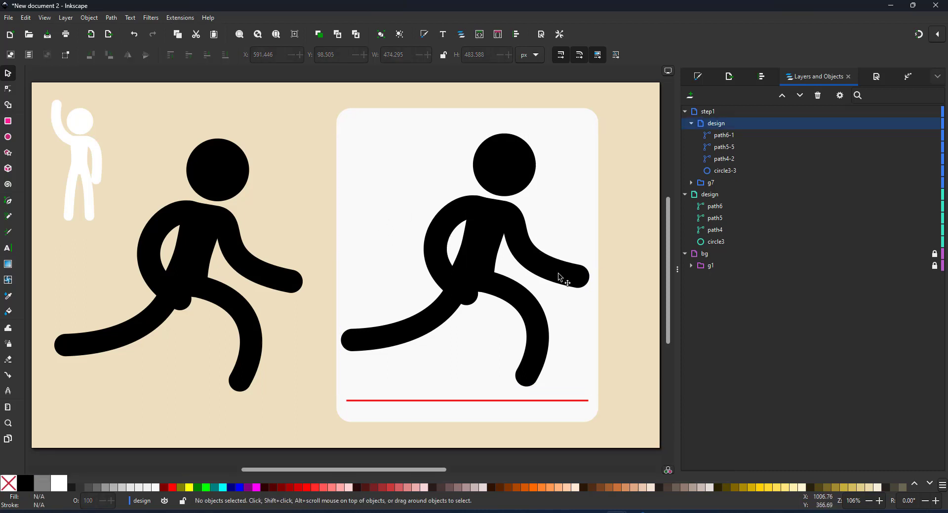
Break the copy's arm path across the shoulders and select the leg nodes at the hips
left_click(561, 275)
left_click(529, 313, "shift")
left_click(8, 88)
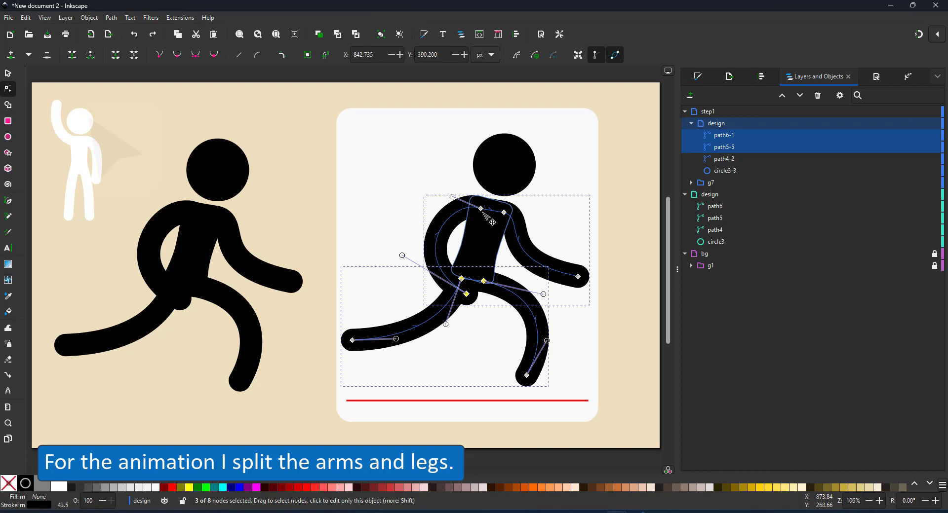
left_click(461, 291)
left_click(134, 54)
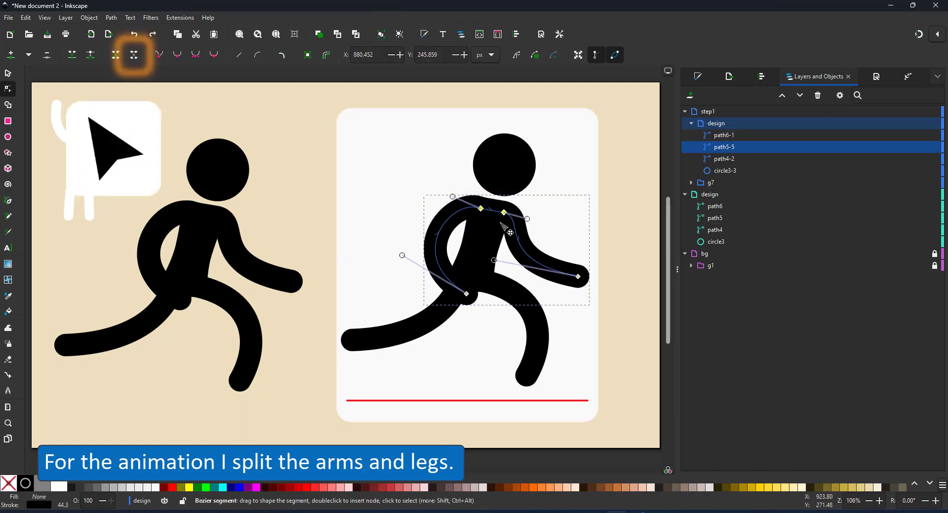
left_click(504, 290)
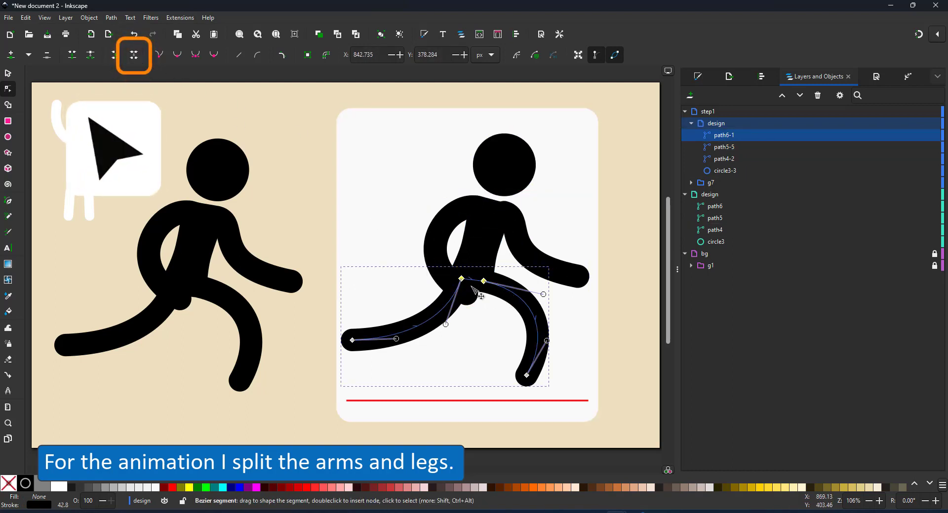
Select both limb paths without the white card and apply Path > Split Path
left_click(516, 267, "shift")
key("s")
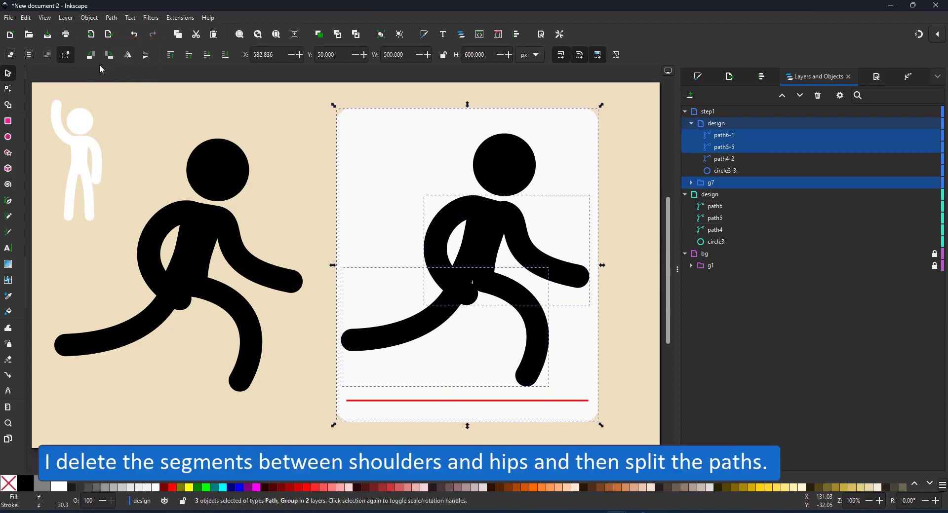
left_click(582, 293, "shift")
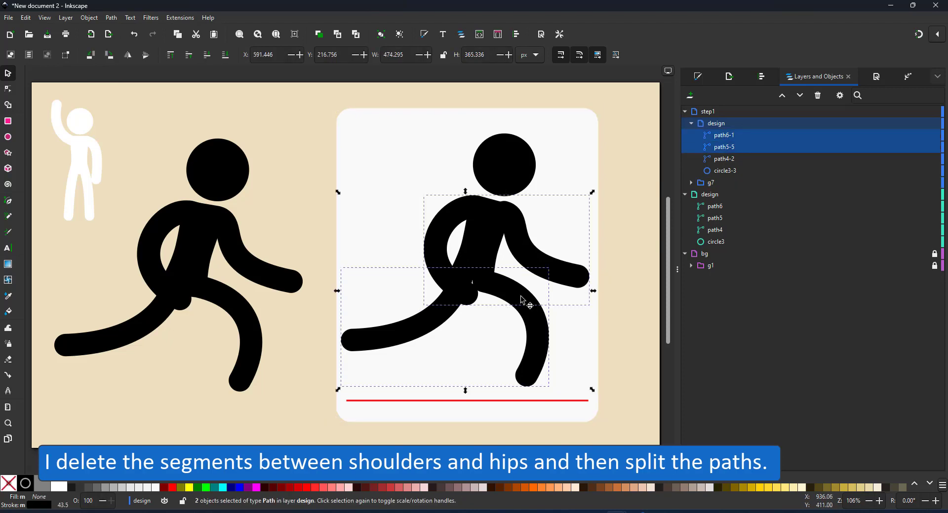
left_click(111, 19)
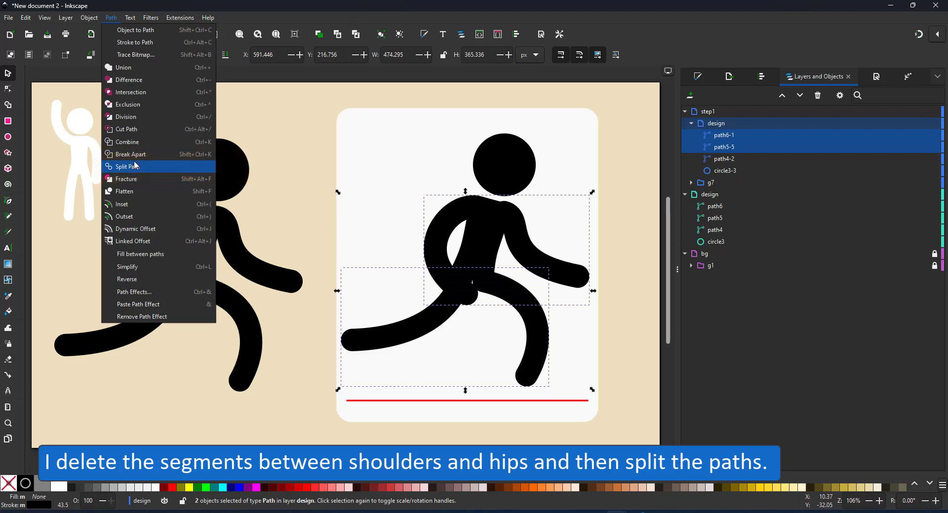
left_click(136, 166)
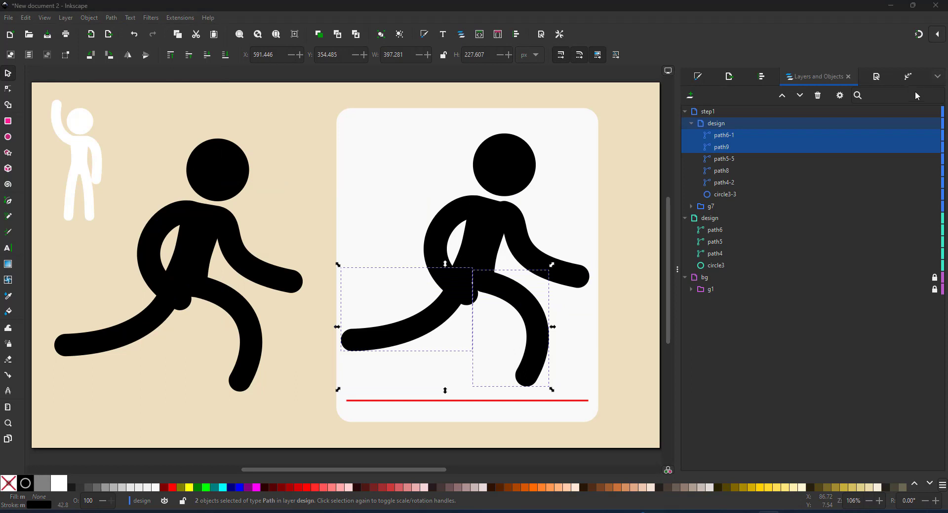
left_click(519, 252)
Make the copy's torso and head dark grey and give two limbs the same grey stroke
left_click(475, 236)
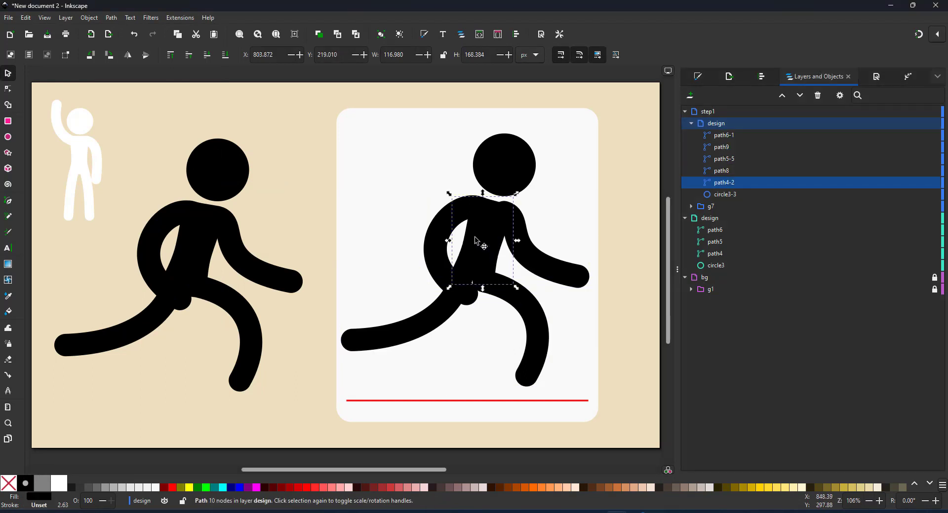
left_click(498, 172, "shift")
left_click(79, 487)
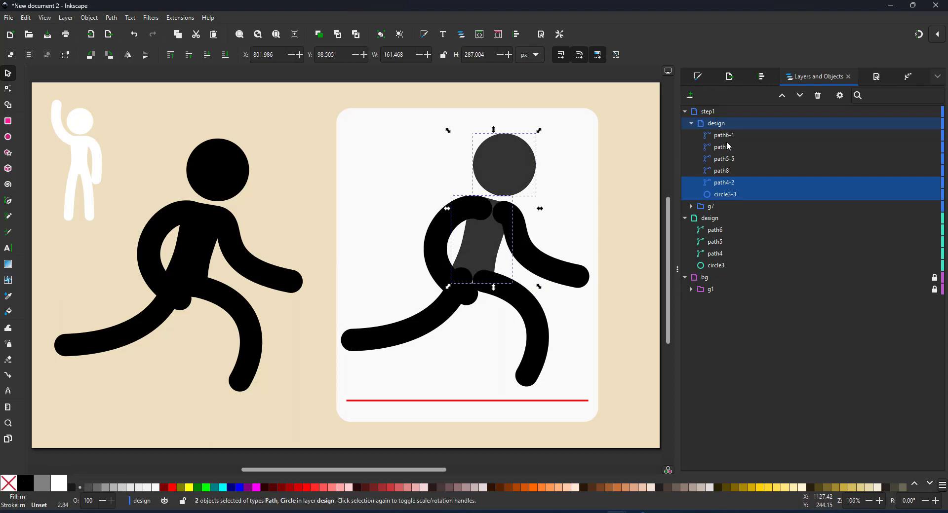
left_click(547, 257)
left_click(430, 327, "shift")
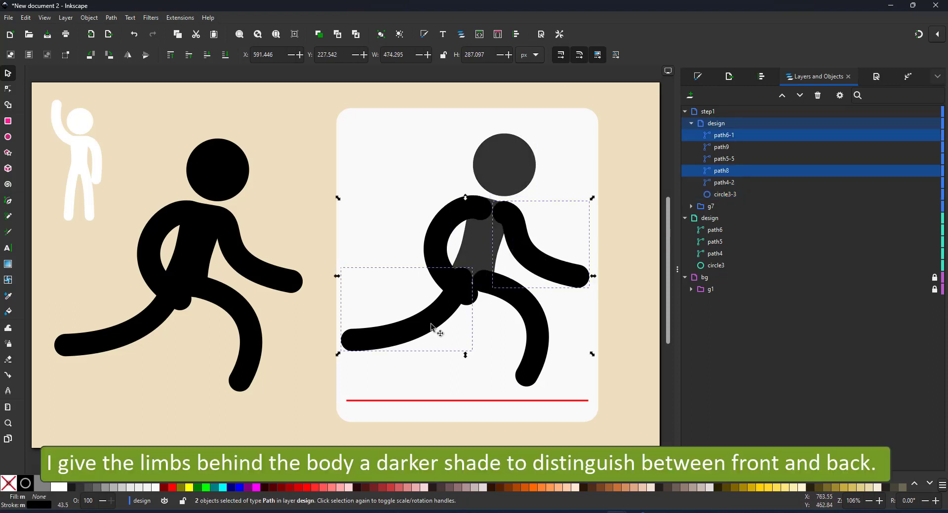
left_click(697, 78)
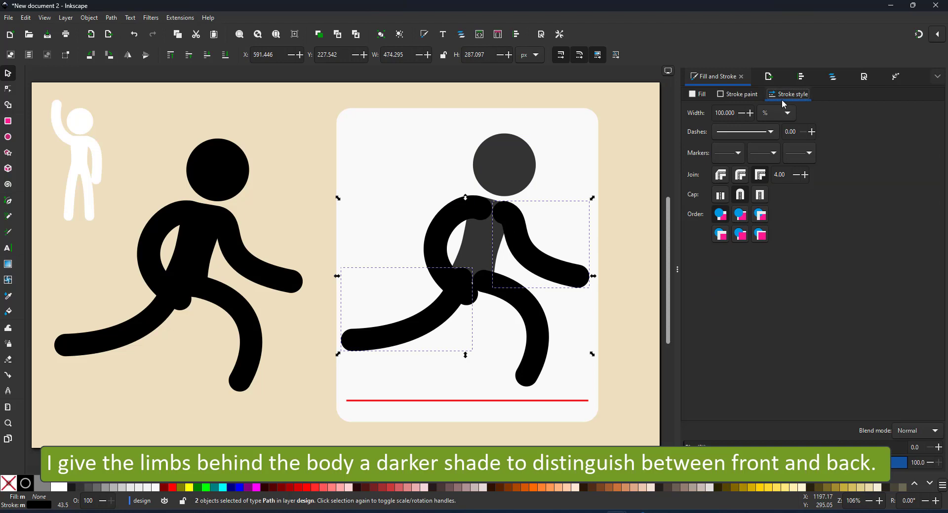
left_click(732, 95)
left_click(713, 411)
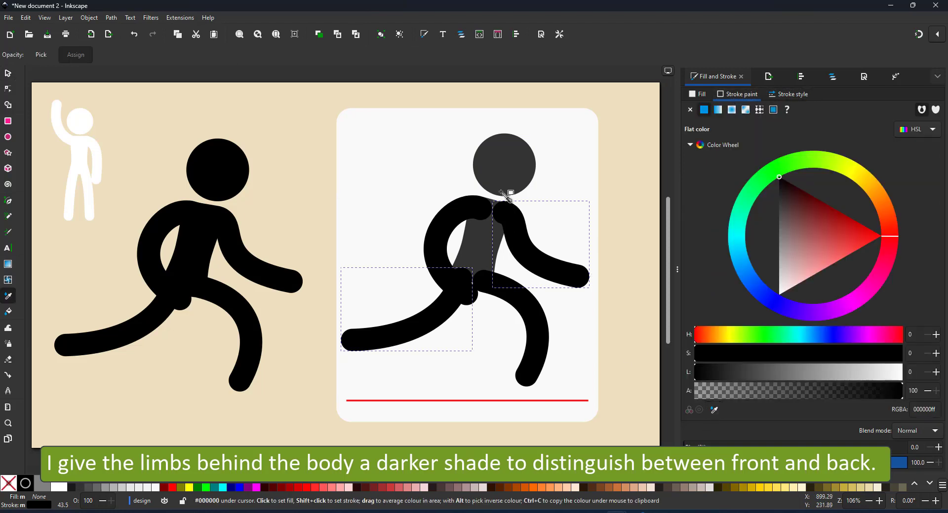
left_click(504, 173)
Lower the black back arm one level with Page Down and select the back leg
left_click(454, 216)
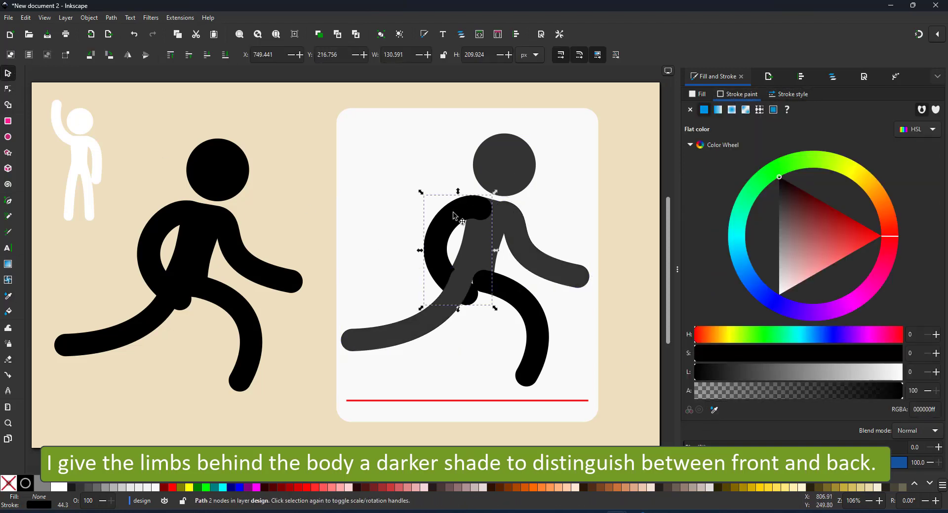
key("Page_Down")
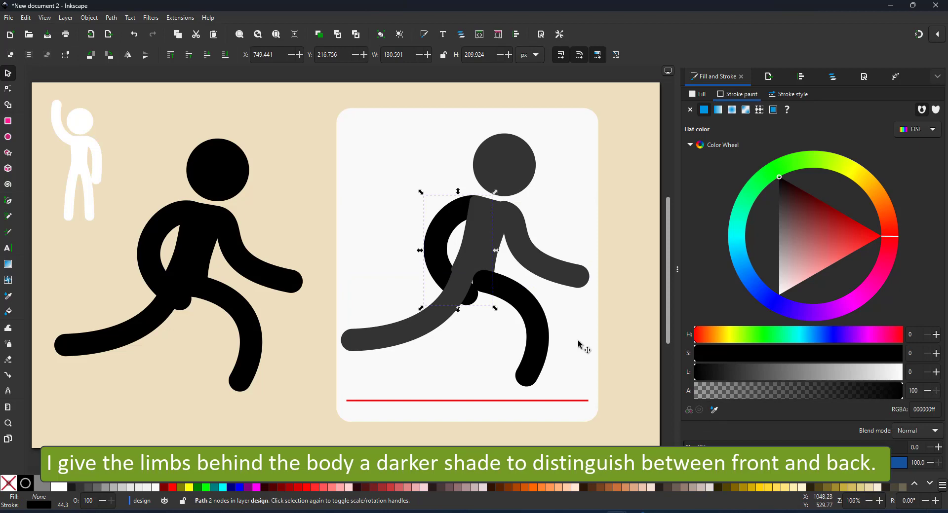
left_click(535, 340)
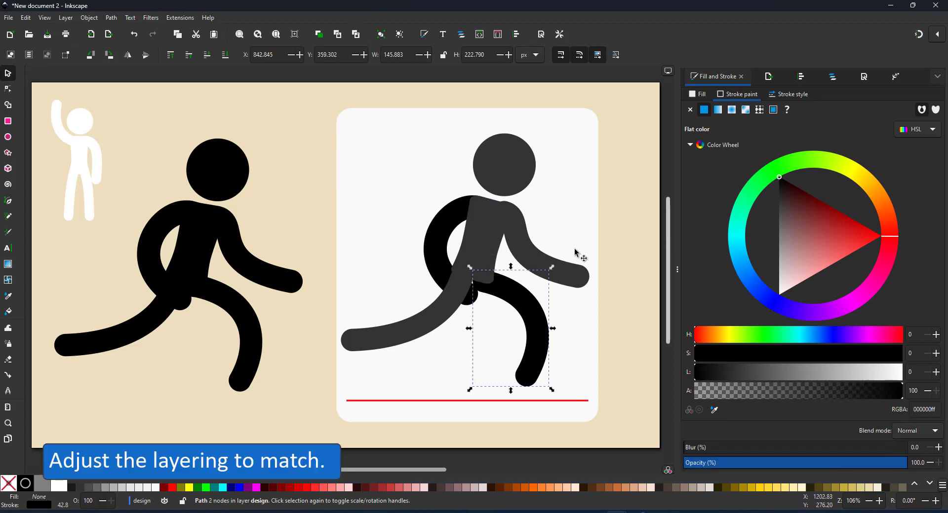
scroll(481, 280, "up", 3)
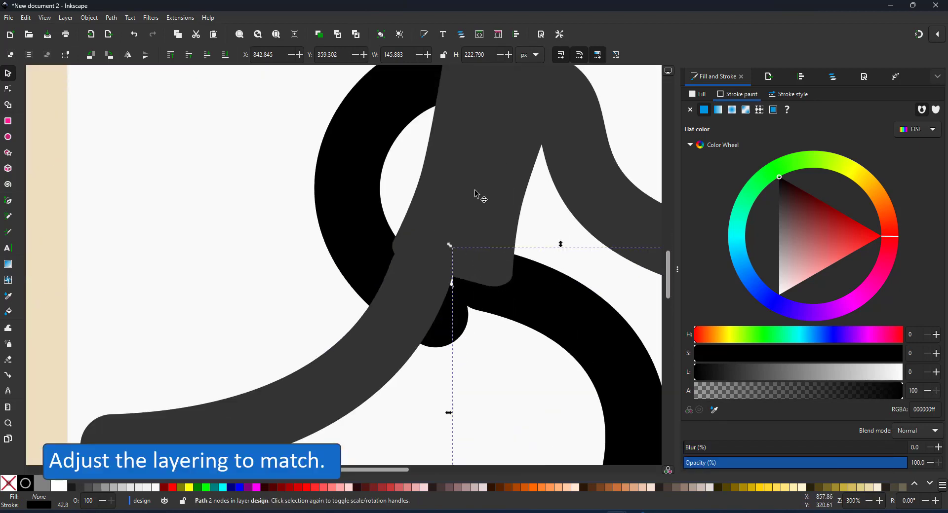
Replace the body path's two bottom nodes with a rounded base
left_click(8, 89)
left_click(499, 194)
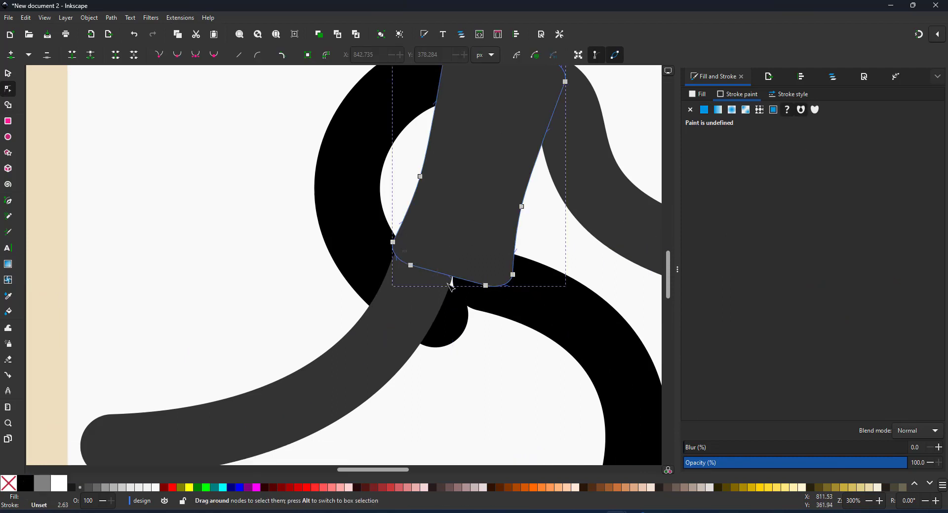
left_click_drag(407, 250, 497, 321)
key("Delete")
left_click_drag(450, 273, 446, 317)
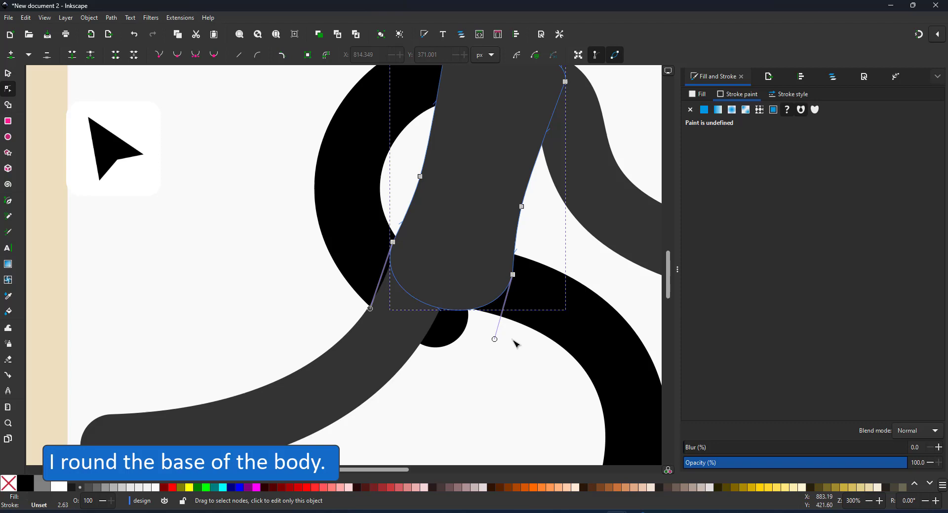
key("5")
key("s")
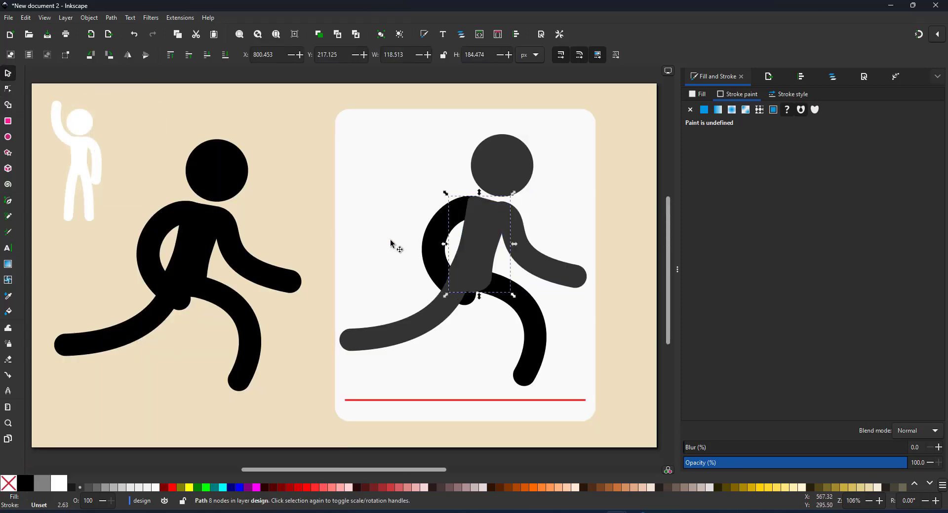
Nudge the right arm down and recolour the back arm and leg dark grey (#333333)
left_click_drag(530, 261, 523, 275)
key("Delete")
left_click(484, 269)
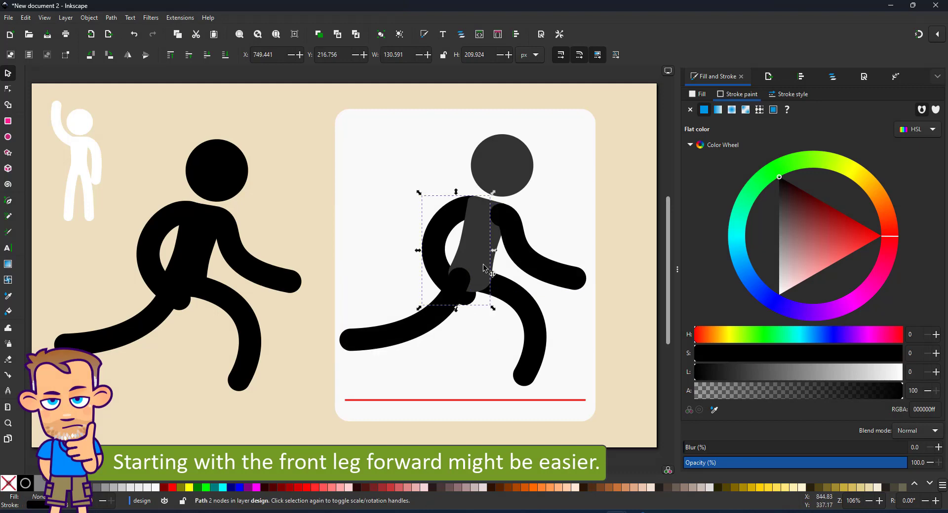
left_click(714, 410)
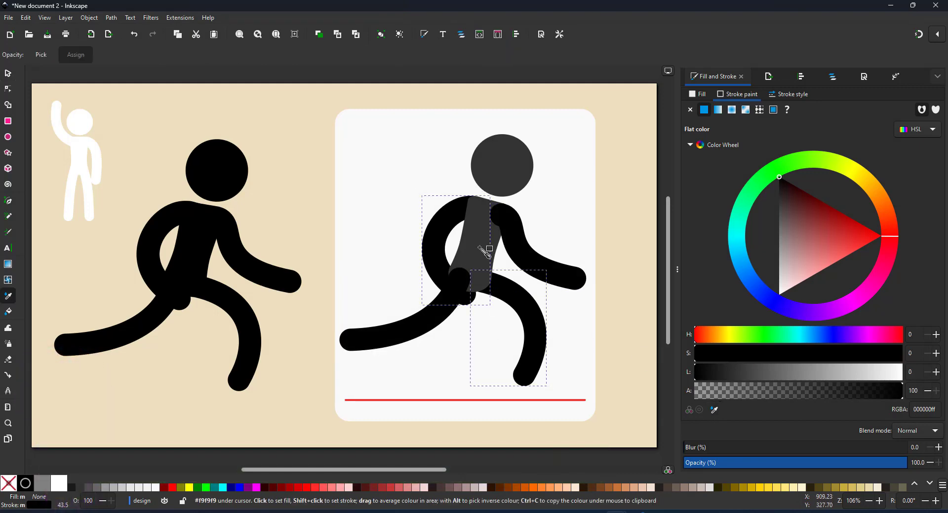
left_click(482, 249)
Send the black front arm behind the torso with Page Down
left_click(529, 258)
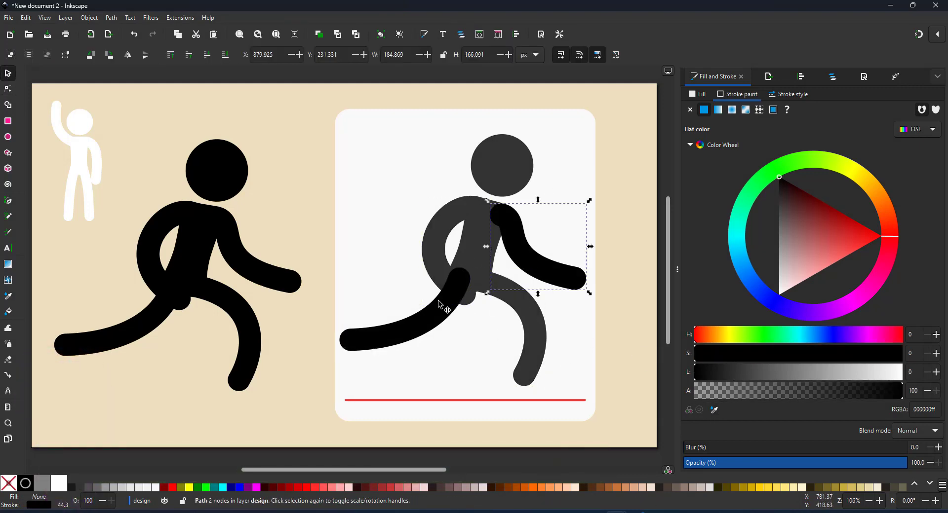
left_click(447, 309)
left_click(531, 277)
key("Page_Down")
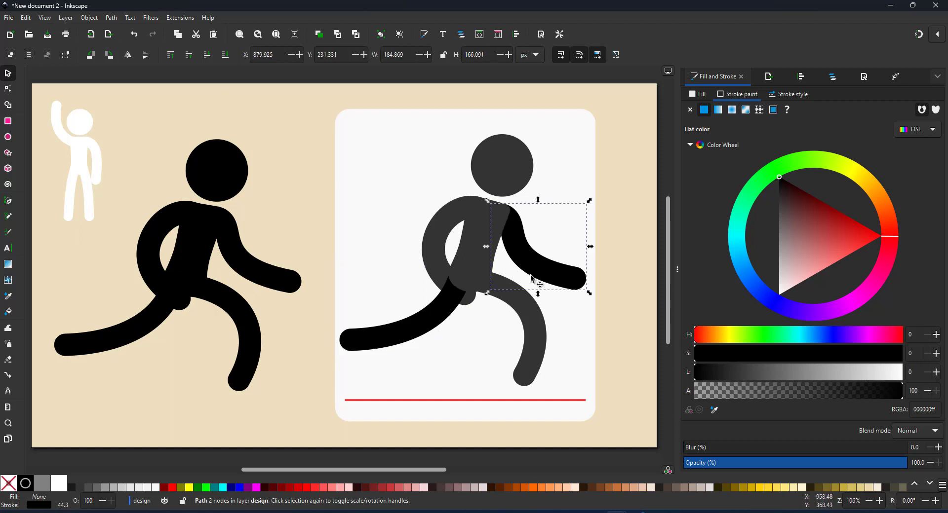
left_click(440, 255)
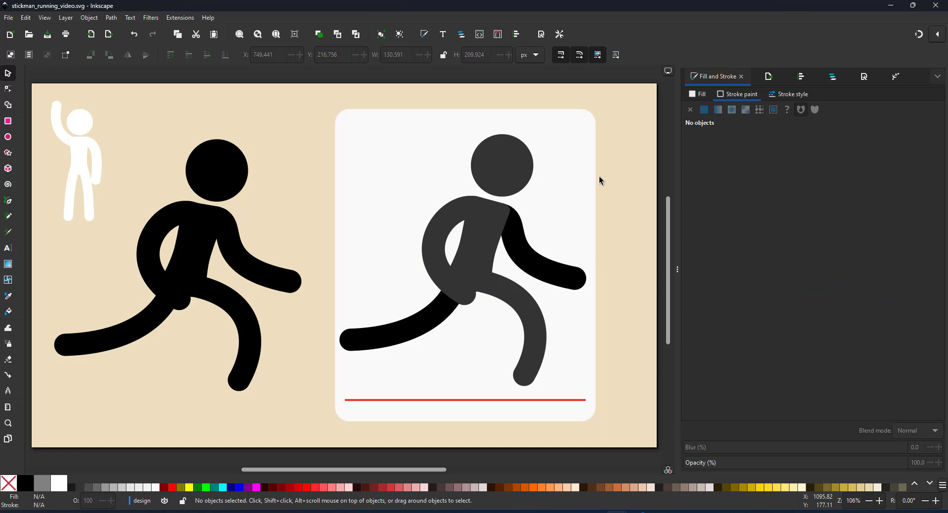
Reshape the grey back leg and black front leg nodes into a bent running stride
left_click(7, 89)
left_click(487, 287)
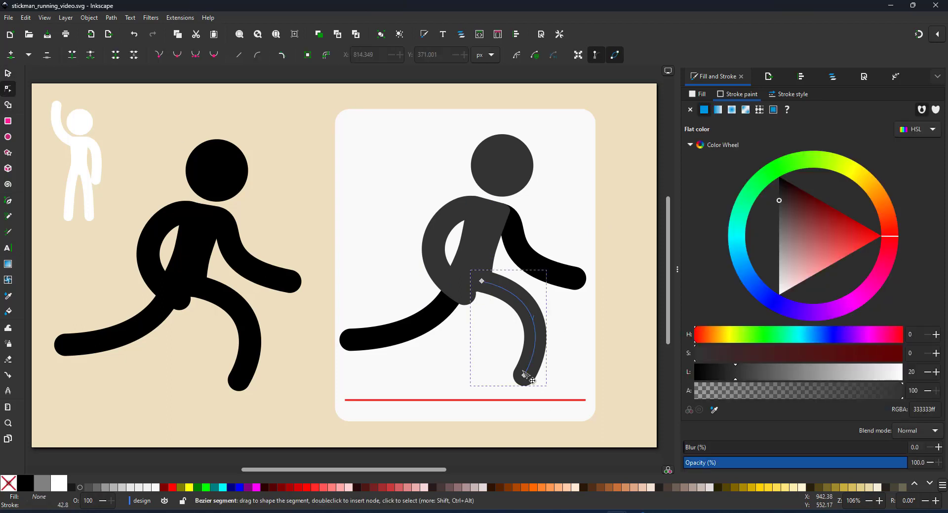
left_click_drag(523, 379, 552, 389)
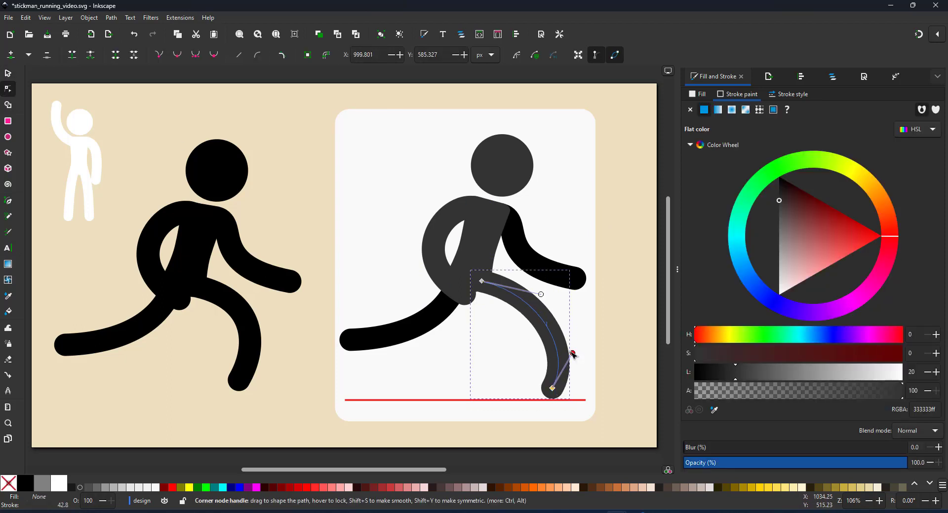
left_click(393, 334)
left_click(357, 325)
left_click_drag(403, 323, 414, 346)
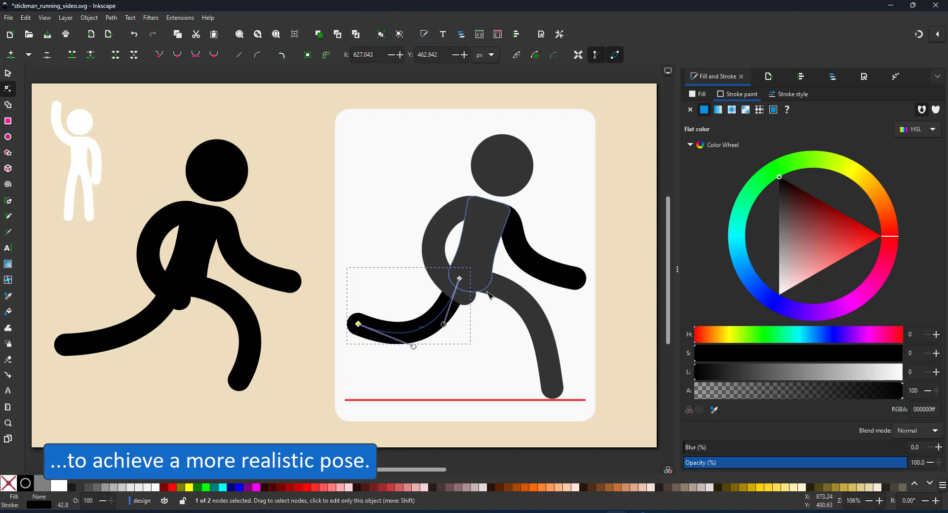
Bend the back arm left, raise the front arm's end, and save with Ctrl+S
left_click(434, 257)
left_click_drag(433, 257, 393, 256)
left_click(577, 280)
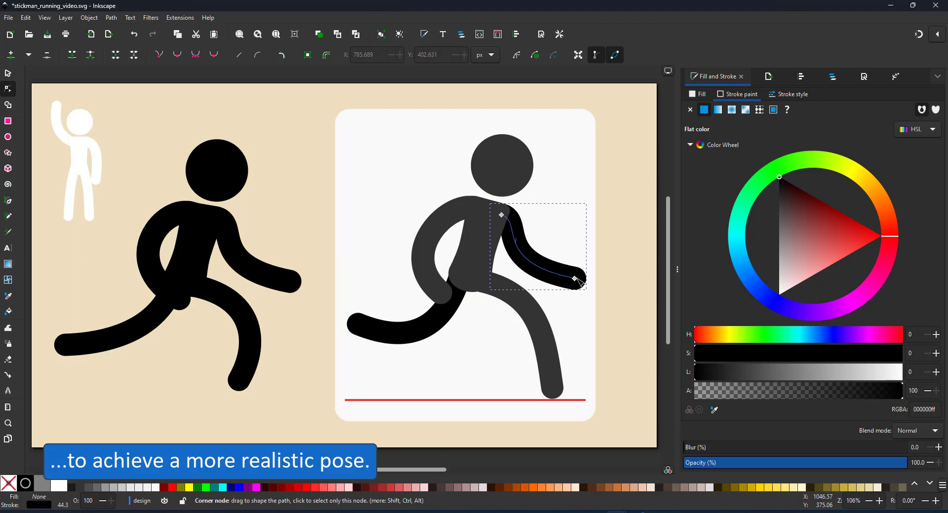
left_click_drag(581, 282, 581, 264)
left_click_drag(513, 242, 521, 283)
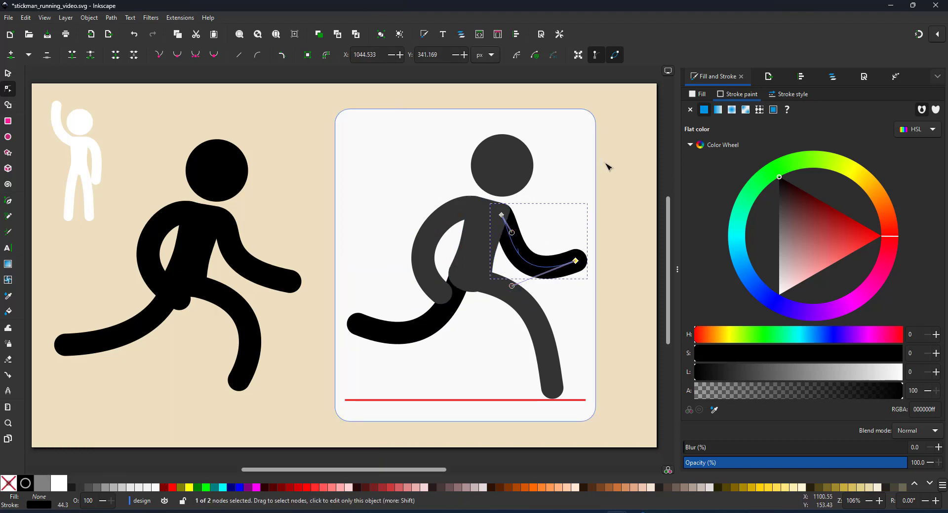
left_click(558, 201)
key("ctrl+s")
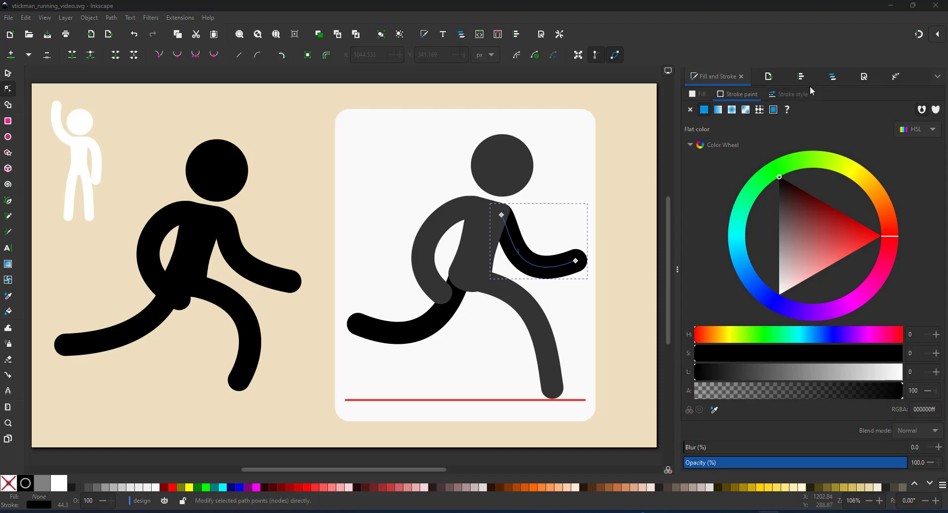
Fade layer step1 to 50% opacity in Layers and Objects
left_click(828, 80)
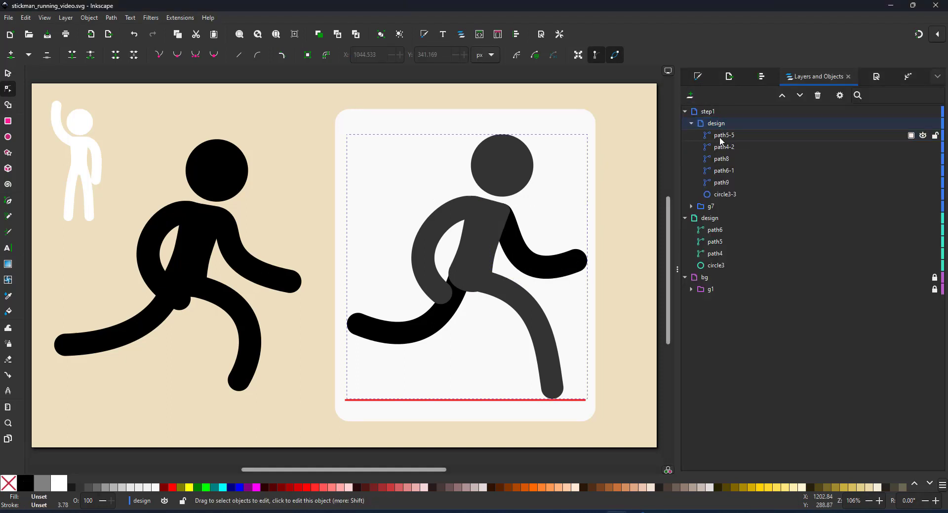
left_click(709, 206)
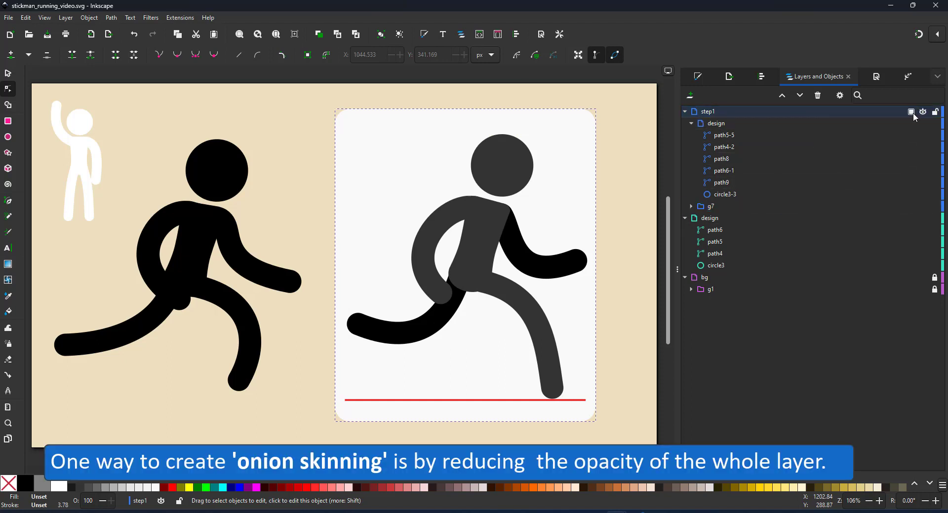
left_click(910, 112)
left_click_drag(900, 147, 891, 147)
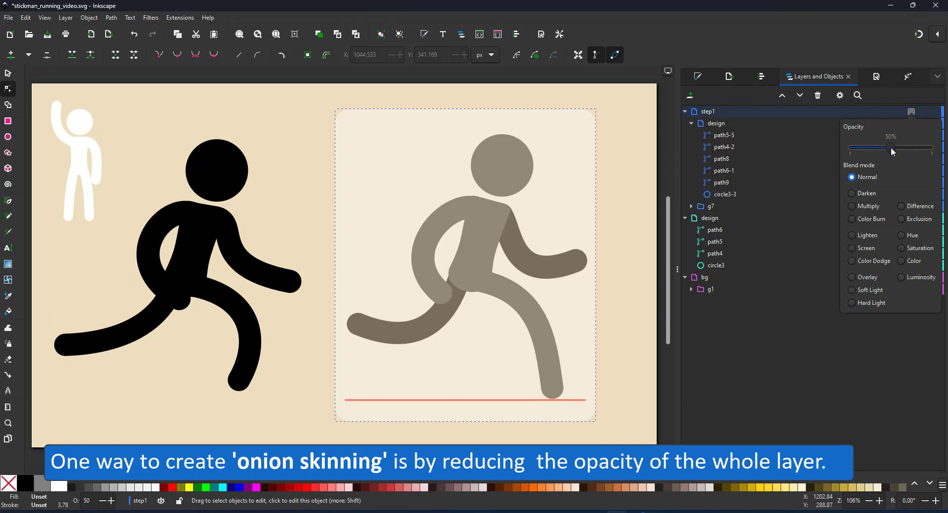
left_click(723, 112)
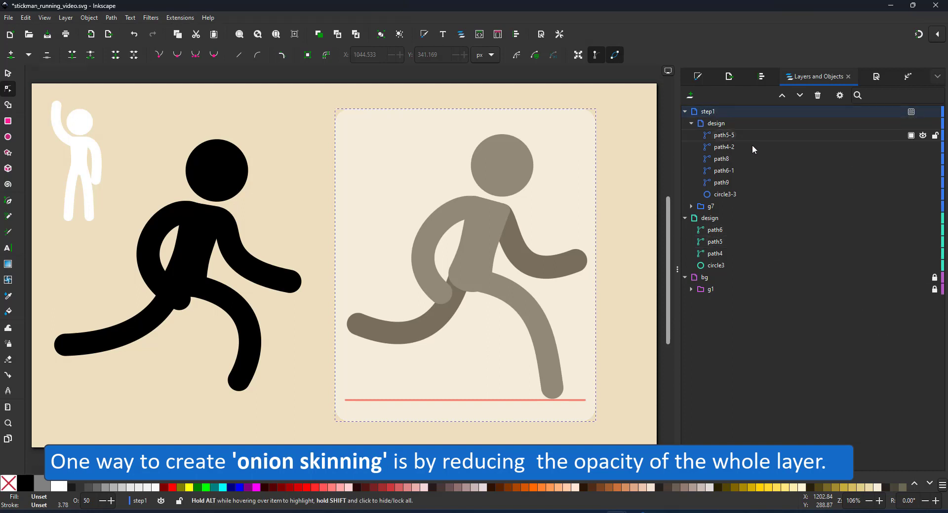
Duplicate the step1 layer and start renaming the copy
right_click(705, 111)
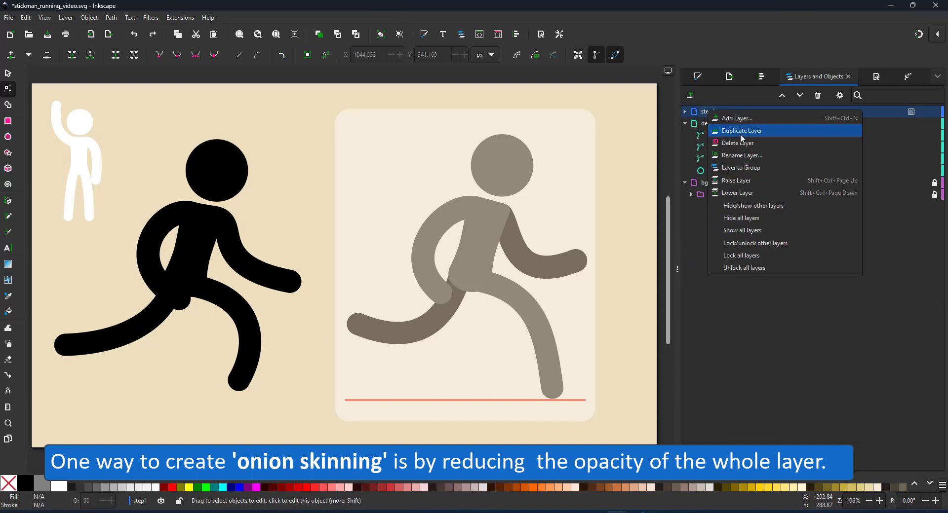
left_click(742, 131)
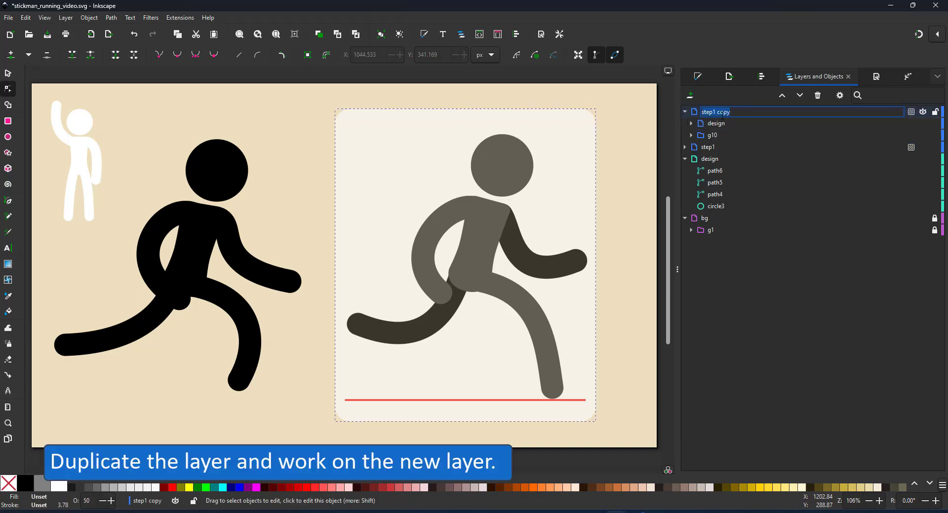
double_click(721, 114)
Name the copied layer step2 and bend leg path11 into a knee, foot further left
type("step2")
key("Return")
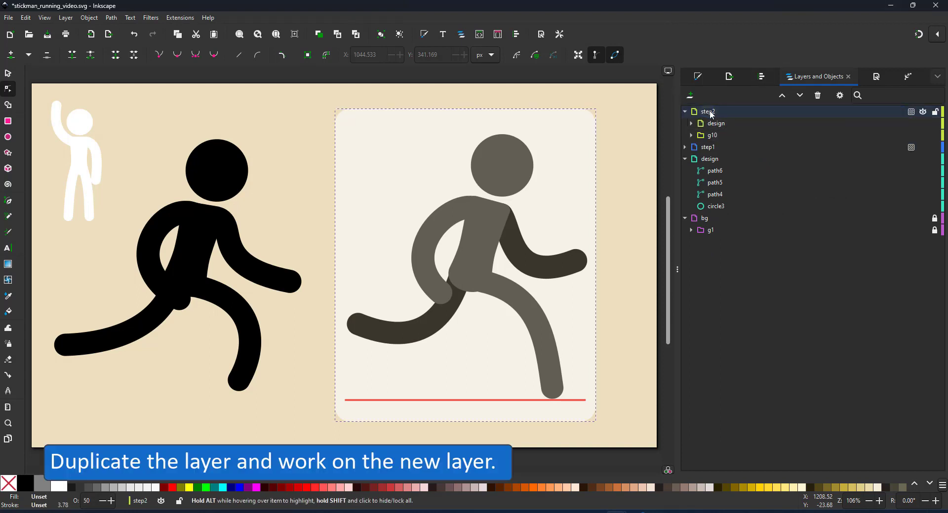
left_click(554, 394)
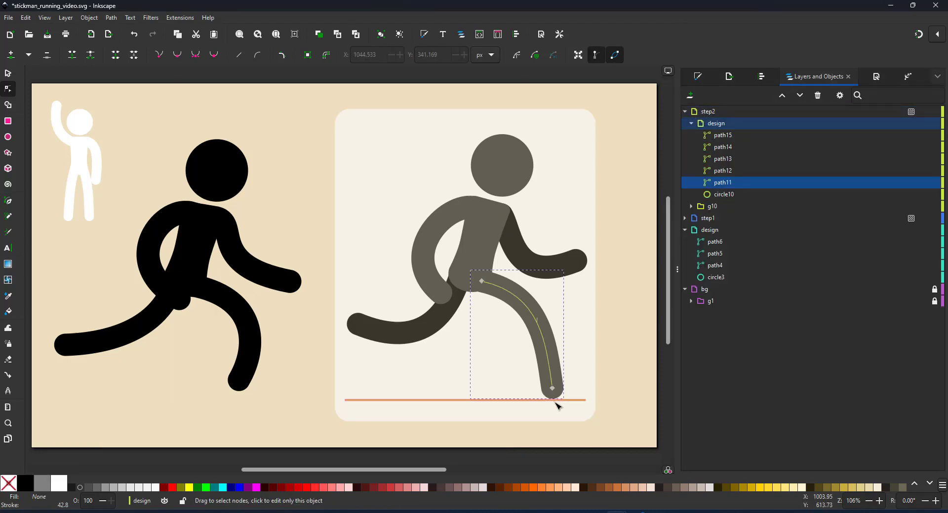
left_click_drag(553, 390, 467, 391)
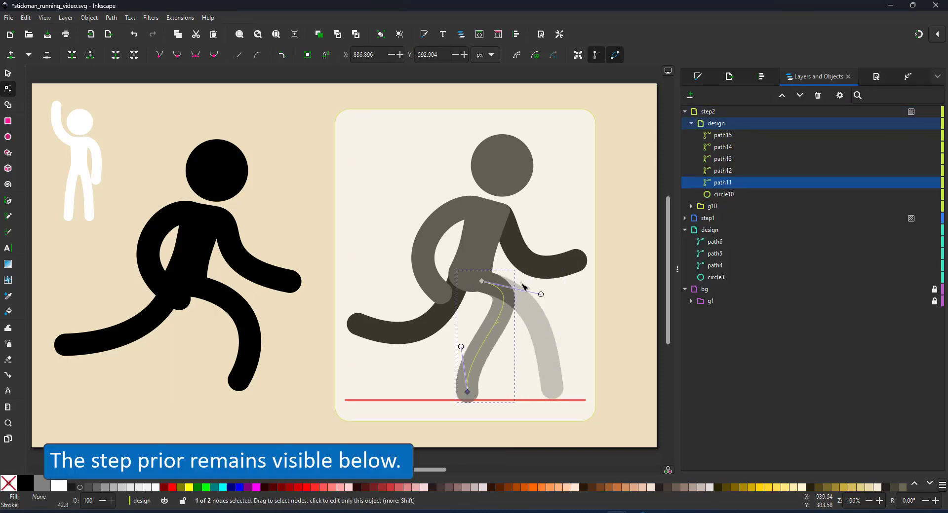
left_click_drag(541, 294, 478, 310)
left_click_drag(476, 346, 492, 326)
Move leg path12's foot right and reshape arm paths path13 and path15 for the next stride
left_click(434, 318)
left_click_drag(354, 327, 509, 313)
left_click(516, 235)
mouse_move(511, 232)
left_mouse_down()
mouse_move(493, 240)
mouse_move(498, 219)
left_mouse_up()
left_click(435, 286)
left_click_drag(441, 294, 494, 305)
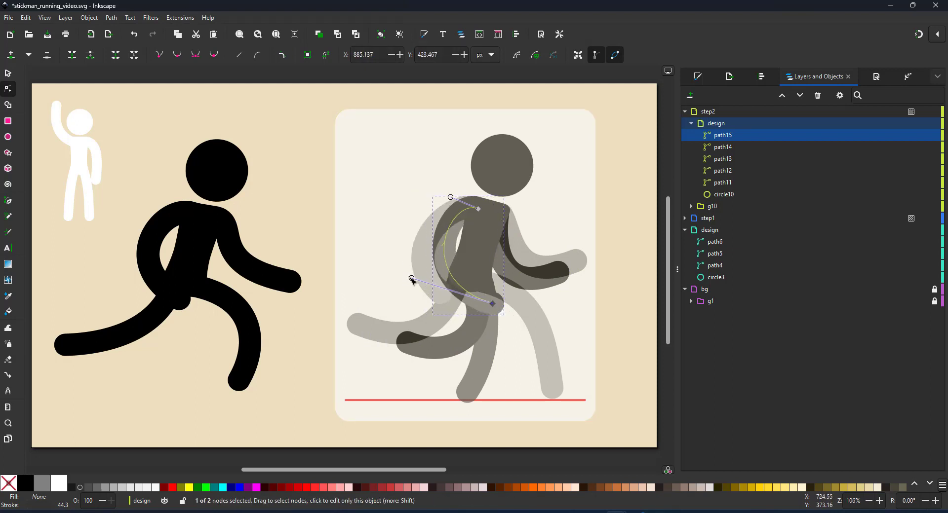
Finish path15's arm curve and restore step2's layer opacity to 100%
left_click_drag(411, 278, 401, 281)
left_click(910, 113)
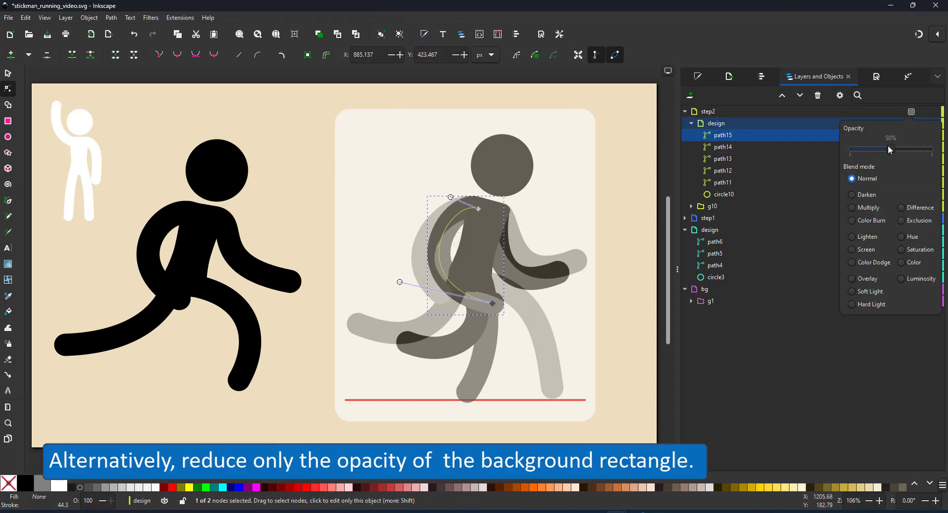
left_click_drag(887, 149, 931, 148)
left_click(754, 204)
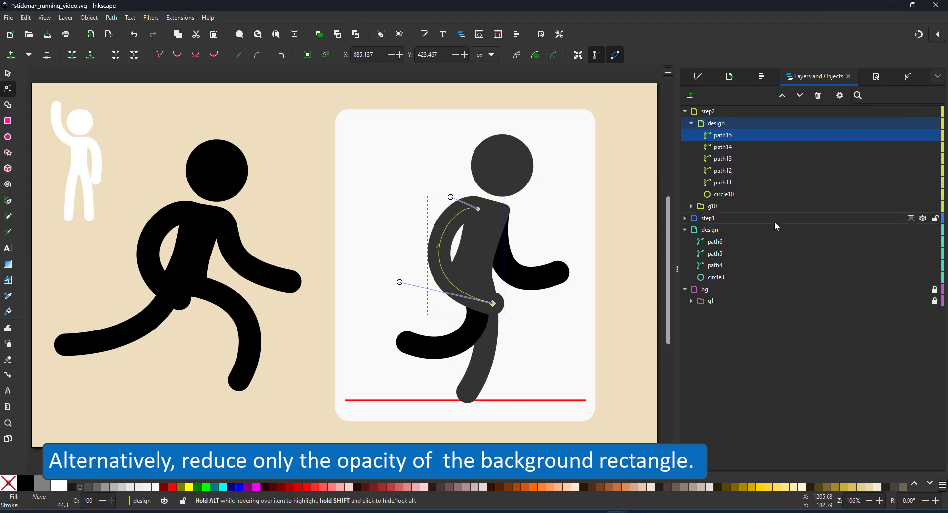
Set the background card group g10 to 50% opacity and reselect the step2 layer
left_click(911, 219)
left_click(732, 211)
left_click(911, 207)
left_click(890, 242)
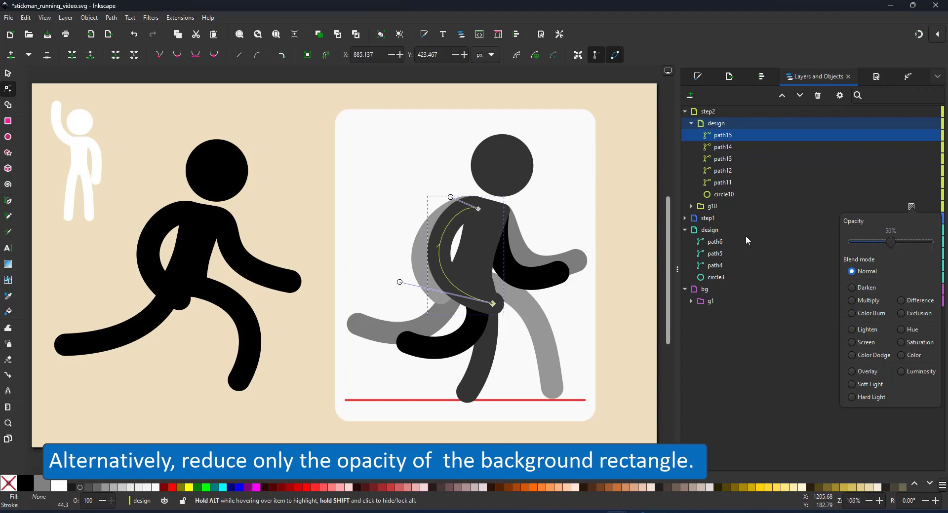
left_click(714, 114)
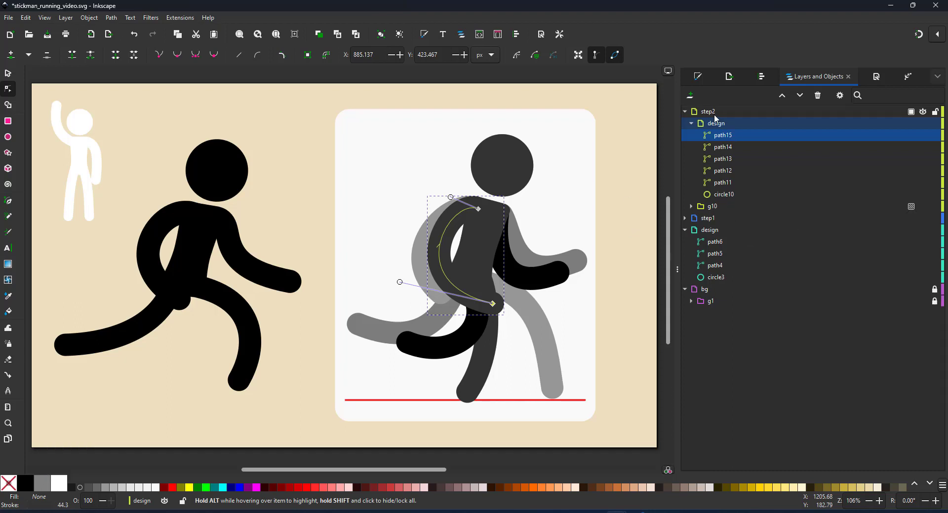
left_click(713, 112)
Duplicate the step2 layer and name the copy step3
right_click(704, 108)
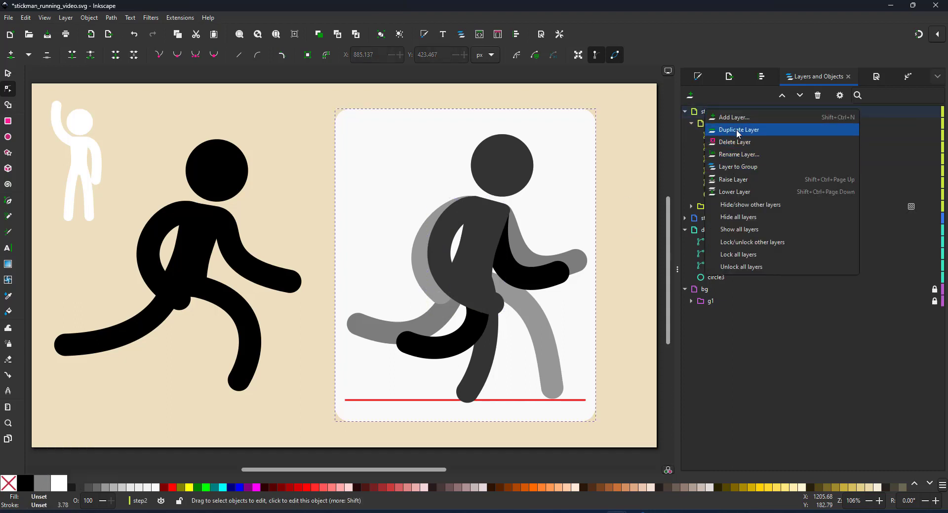
left_click(735, 130)
type("step3")
key("Return")
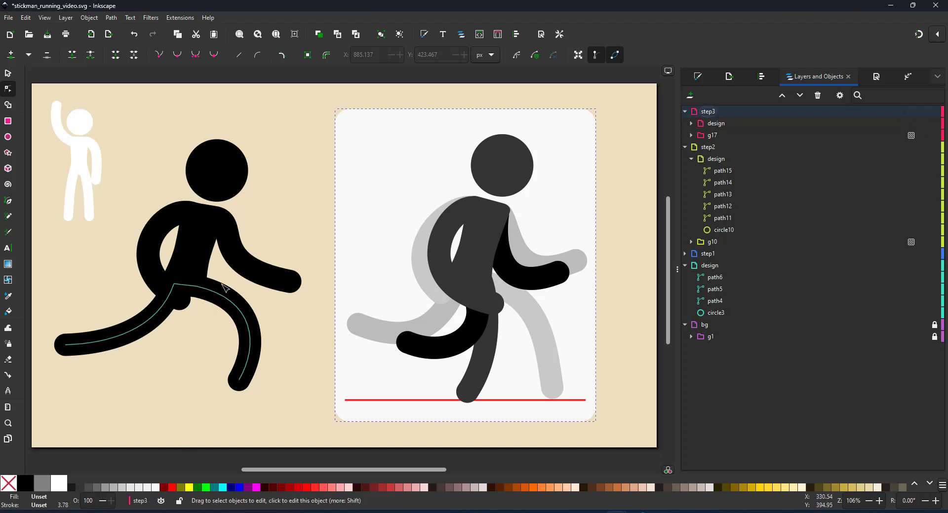
Bend leg path17 with its foot further left and reshape arm paths path18 and path19
left_click(466, 379)
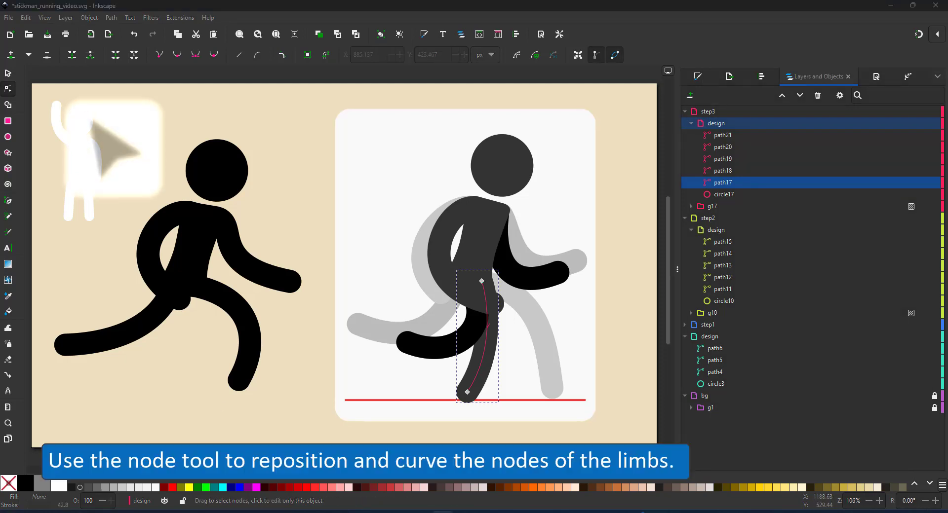
left_click_drag(467, 392, 403, 391)
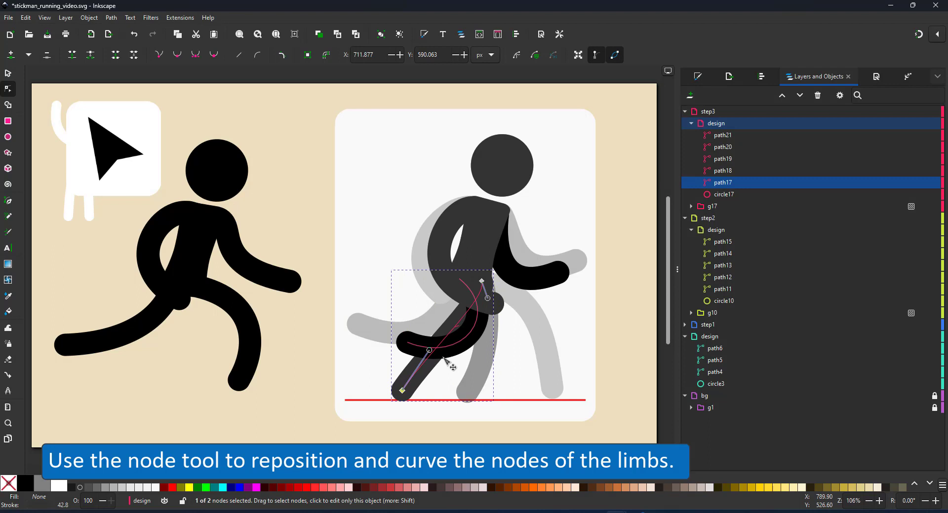
left_click_drag(481, 281, 469, 282)
left_click(474, 318)
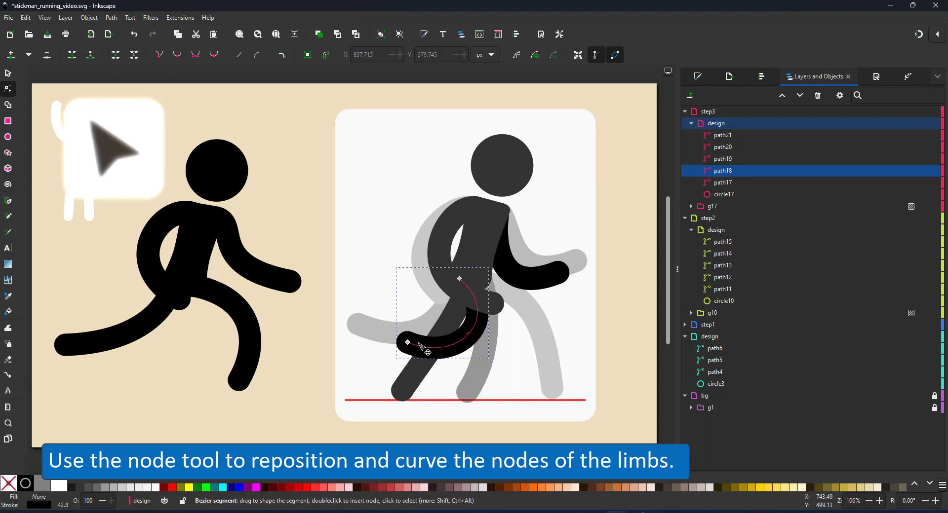
left_click_drag(403, 340, 549, 343)
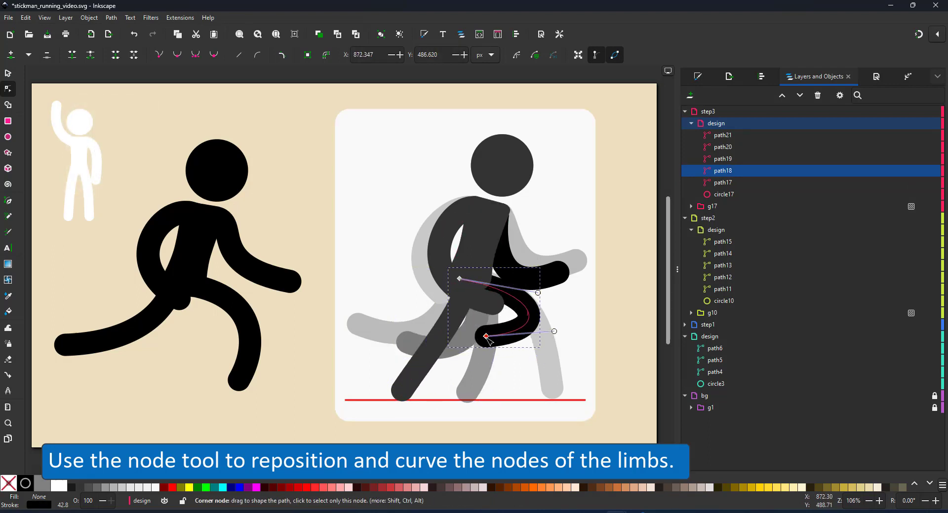
left_click_drag(486, 336, 473, 352)
left_click(560, 287)
left_click_drag(559, 274, 529, 289)
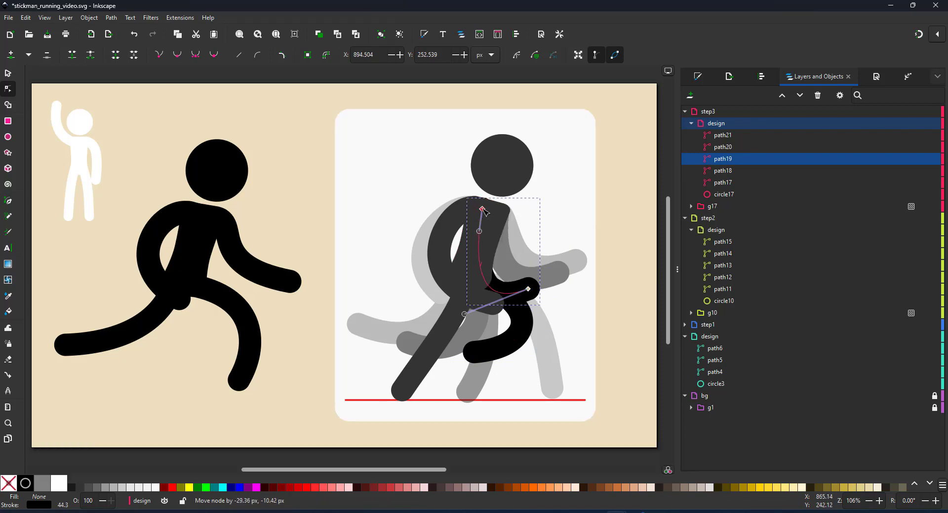
Bend torso path21 forward at the hips and curve the front leg slightly
left_click(462, 308)
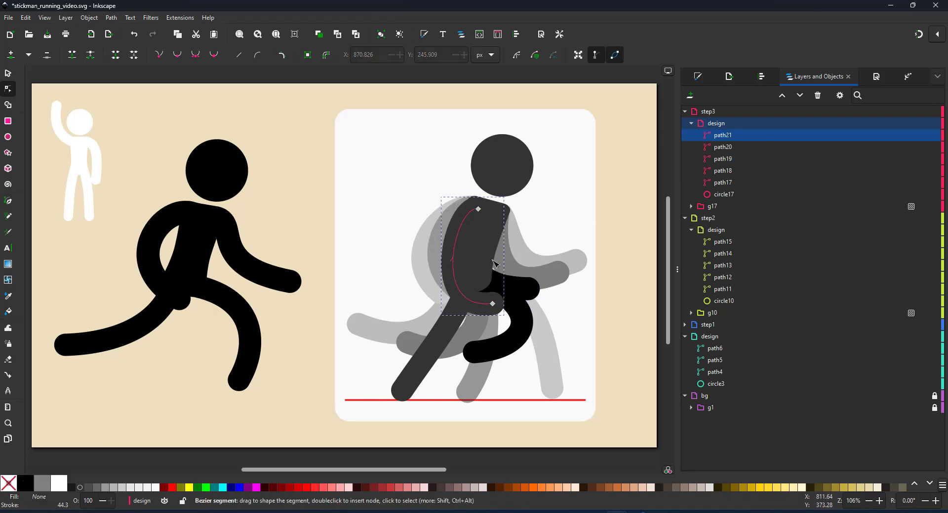
left_click_drag(464, 310, 436, 307)
left_click_drag(493, 303, 523, 303)
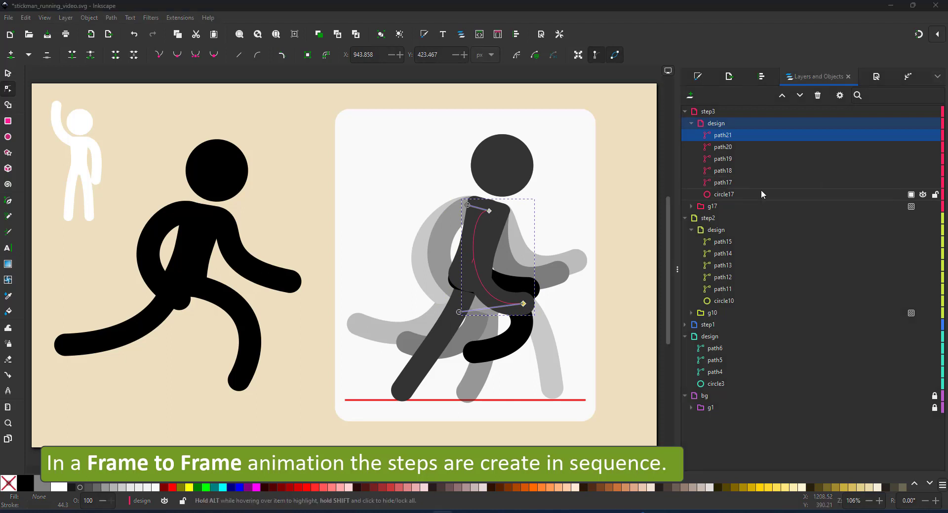
left_click_drag(462, 312, 431, 325)
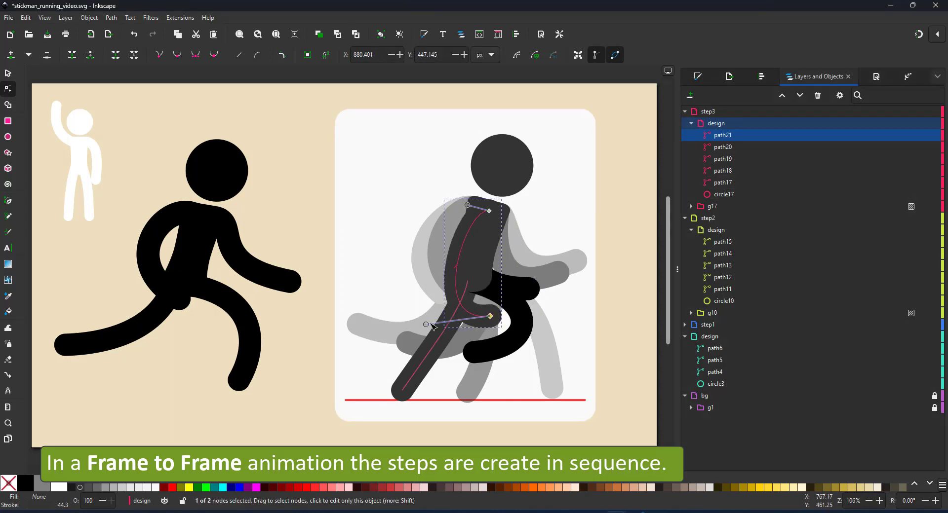
left_click(411, 397)
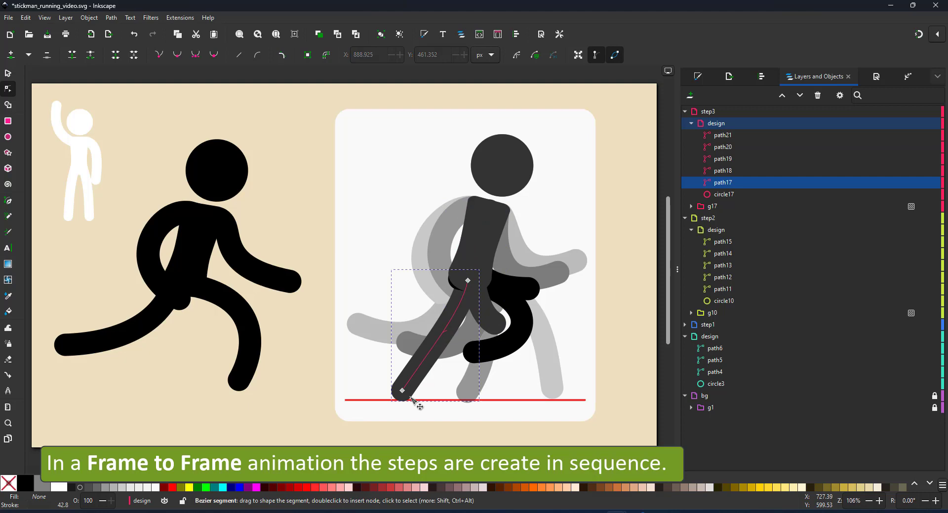
left_click_drag(411, 397, 435, 364)
left_click(531, 143)
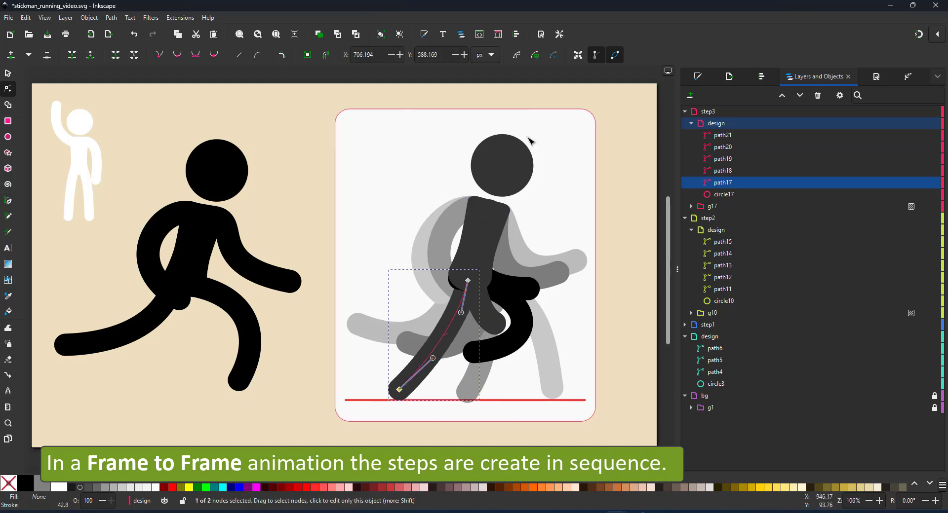
Duplicate the step3 layer and name the copy step4
right_click(727, 114)
left_click(745, 156)
double_click(718, 112)
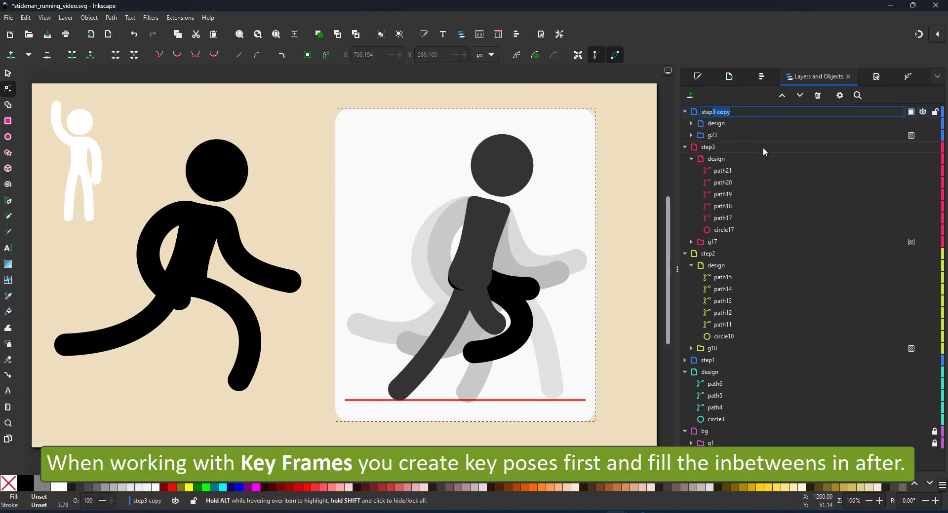
type("step4")
key("Return")
Raise the back leg to nearly horizontal and swing the front arm up and forward
left_click(417, 365)
left_click_drag(400, 390, 403, 306)
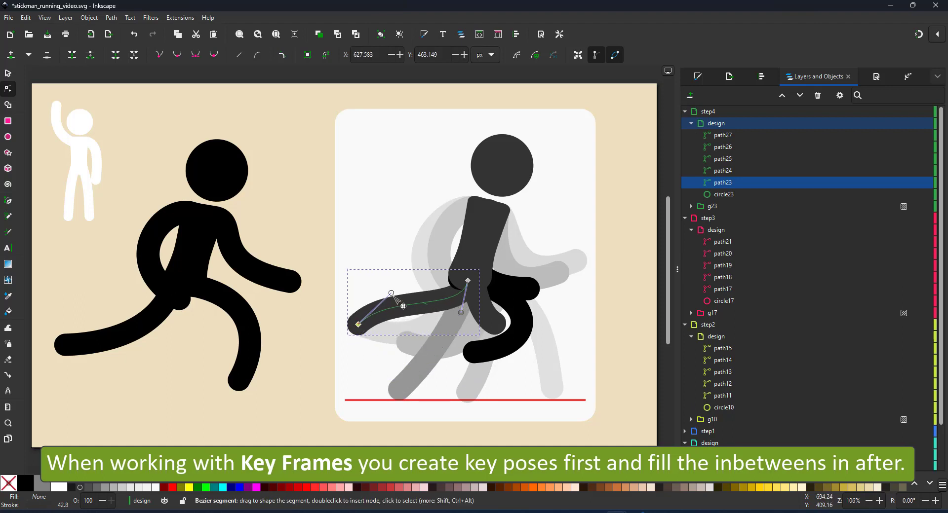
left_click(498, 323)
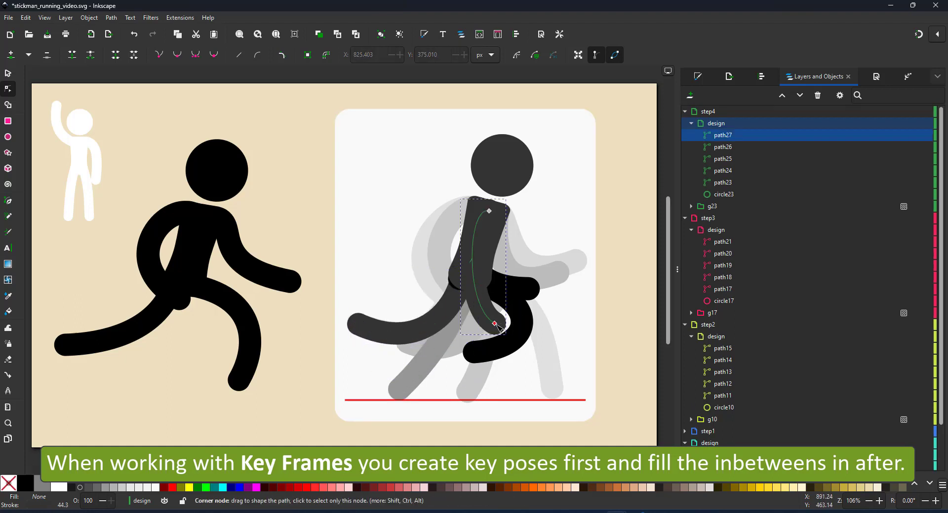
left_click_drag(495, 323, 577, 260)
left_click_drag(509, 277, 494, 269)
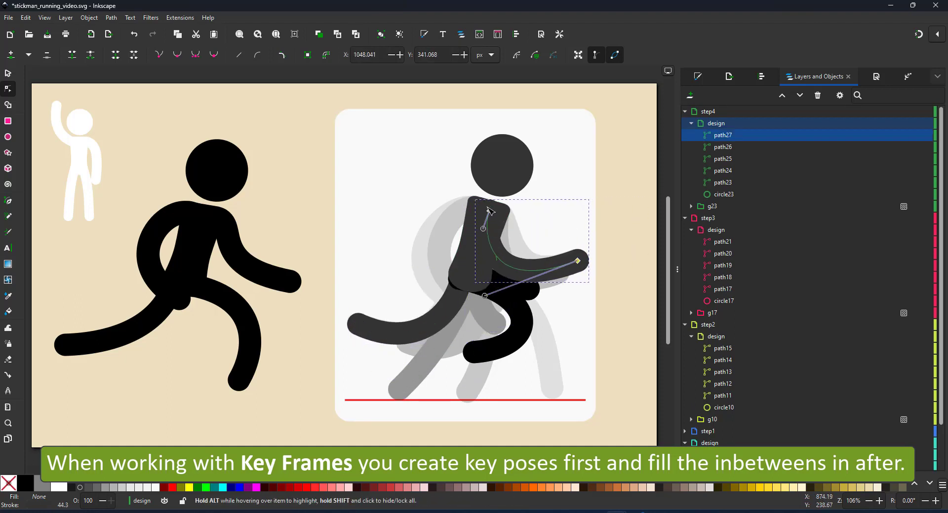
Plant leg path24's foot on the ground line and curl the black back arm
left_click(516, 316)
left_click_drag(474, 351, 552, 388)
left_click_drag(567, 392, 621, 383)
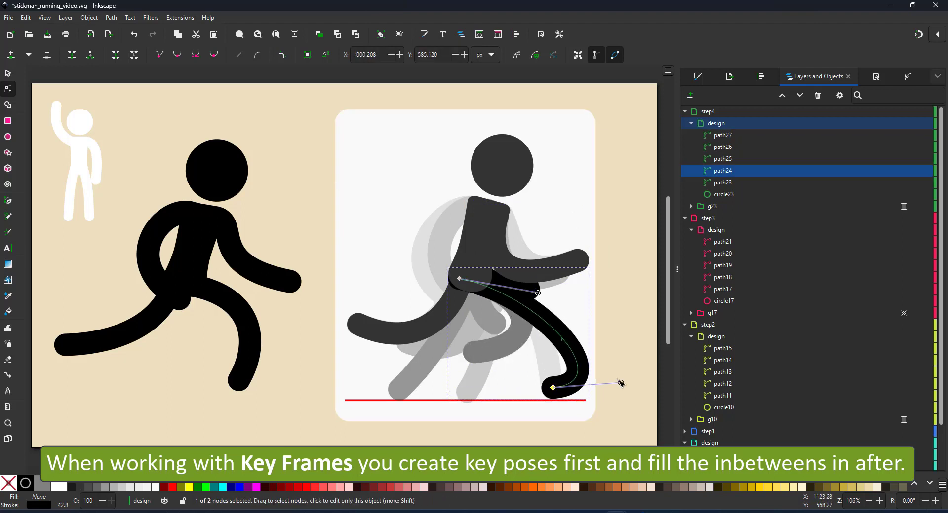
left_click(487, 232)
left_click_drag(474, 296, 447, 289)
left_click_drag(435, 288, 371, 288)
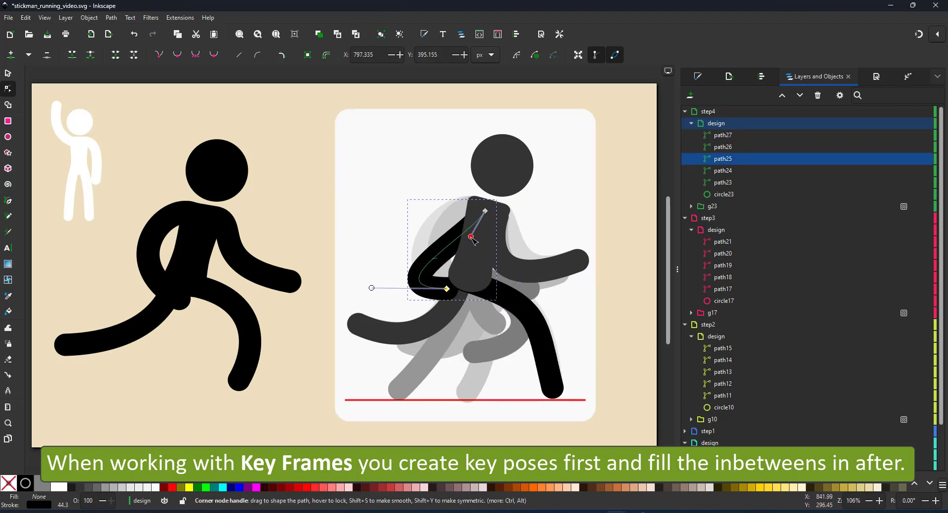
left_click_drag(472, 238, 440, 205)
left_click_drag(371, 288, 393, 260)
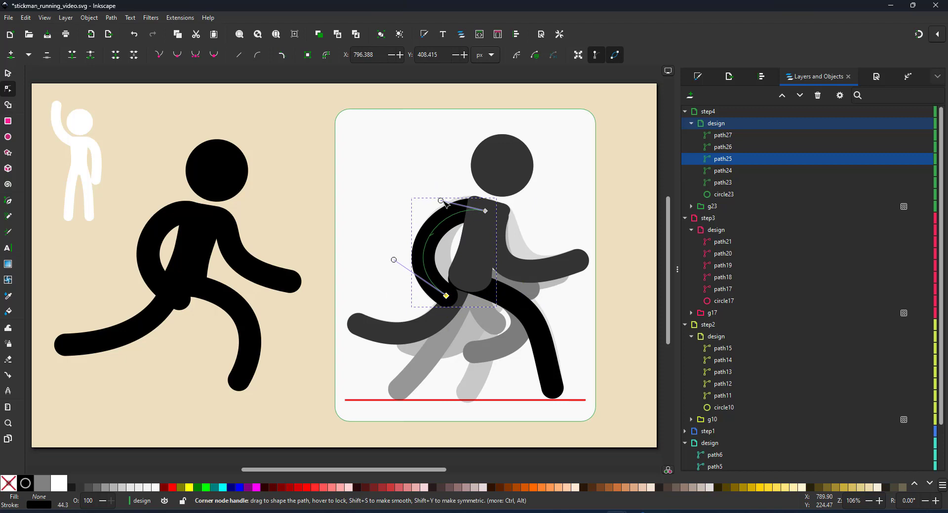
Lower step4's back arm and leg path24 behind the body with Page Down
key("Escape")
left_click(8, 73)
key("Page_Down")
key("Page_Down")
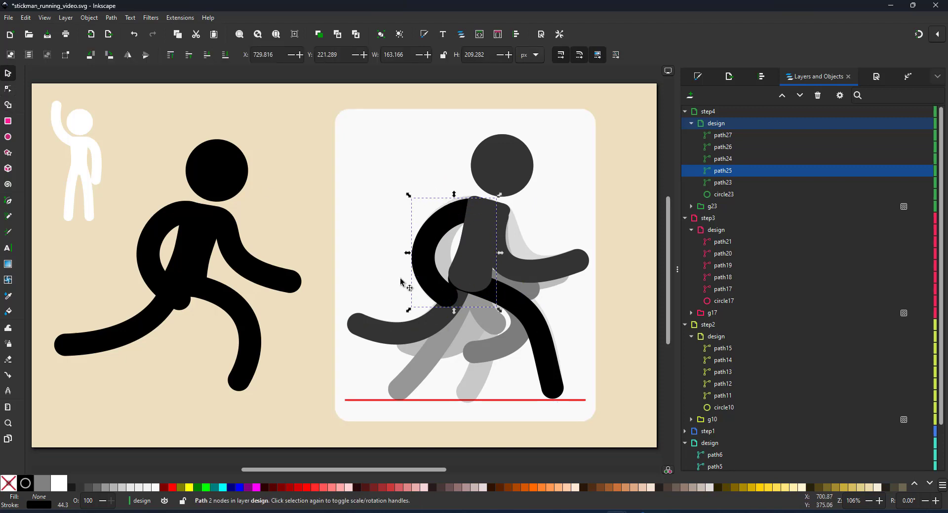
left_click(495, 333)
key("Page_Down")
With step4 hidden, lower step3's arm path19 and leg path18 behind the torso, then show step4 again
left_click(915, 112)
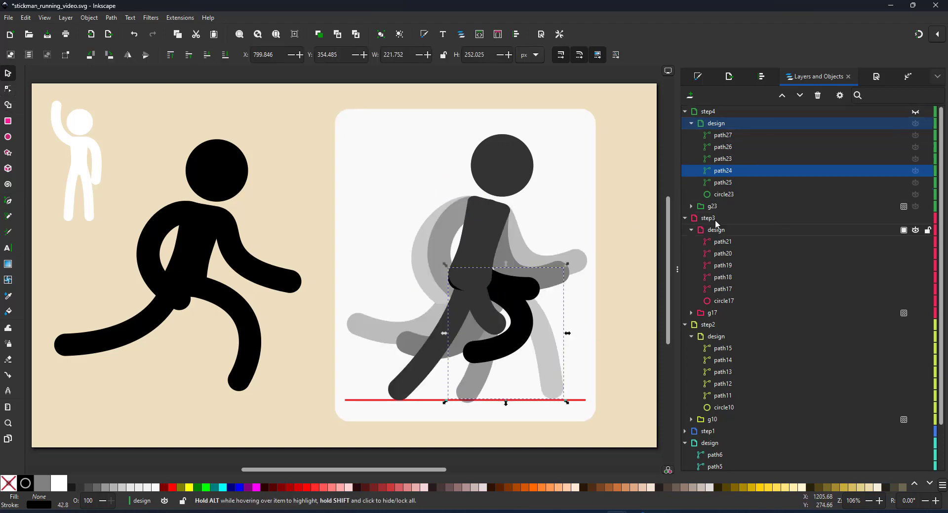
left_click(714, 219)
left_click(534, 292)
key("Page_Down")
key("Page_Down")
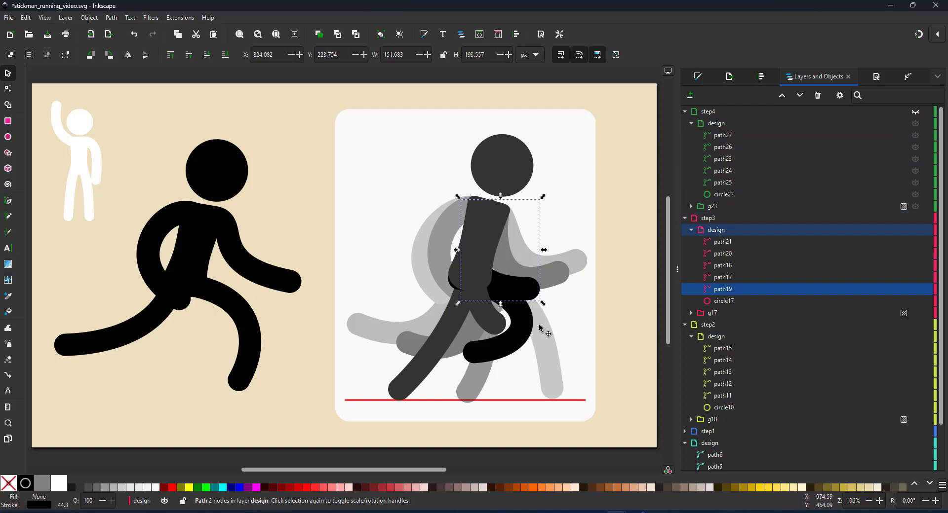
left_click(527, 324)
key("Page_Down")
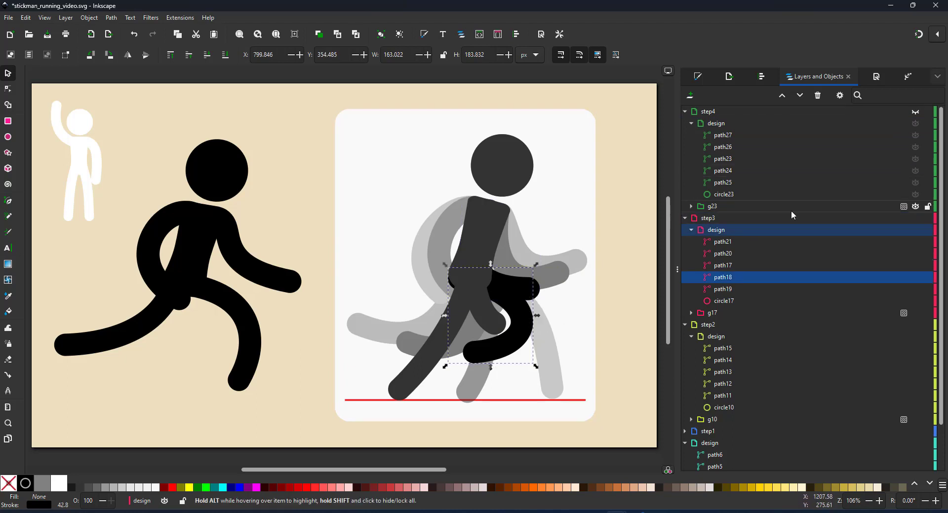
left_click(915, 112)
Collapse and hide step3, step2 and group g23, then check arm path27's nodes
left_click(685, 218)
left_click(685, 230)
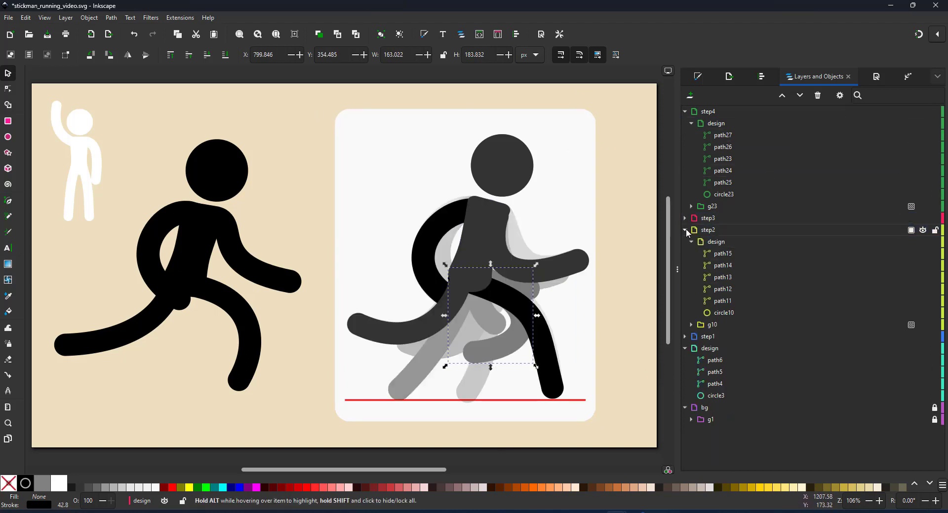
left_click(923, 219)
left_click(922, 206)
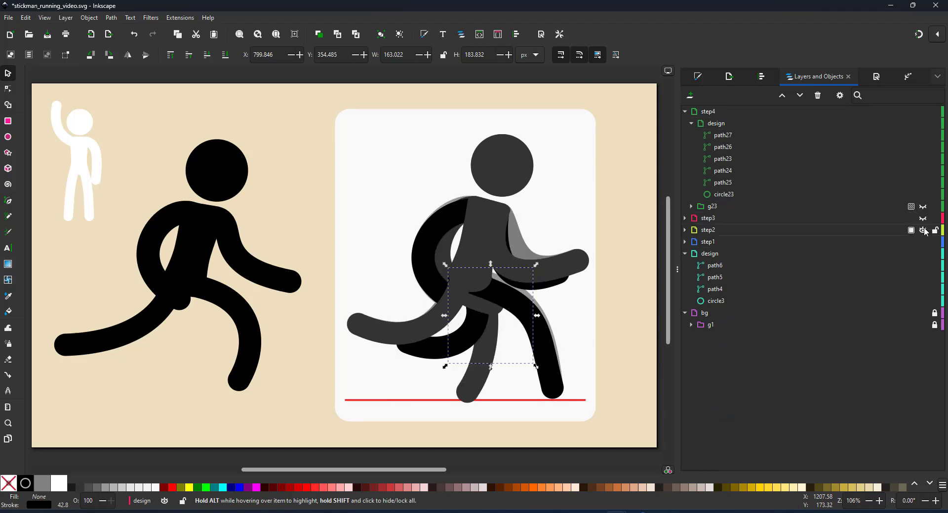
left_click(923, 231)
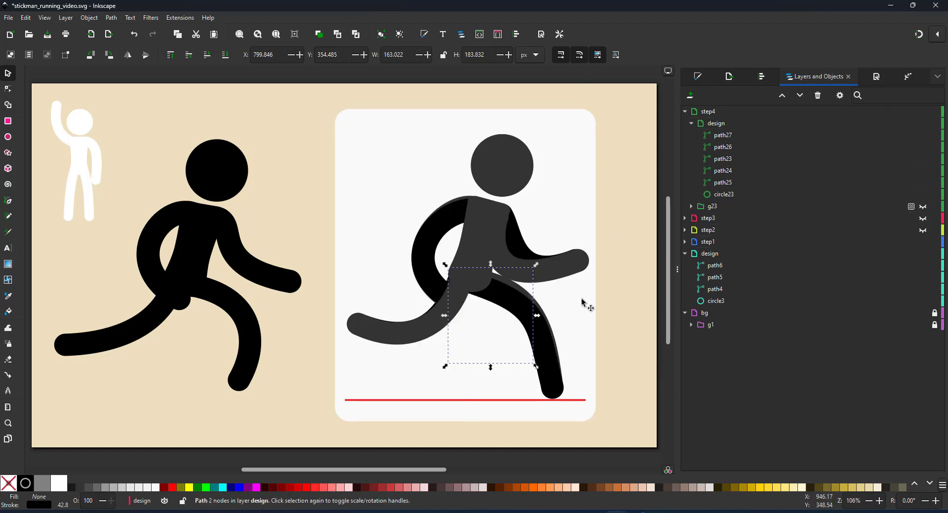
key("n")
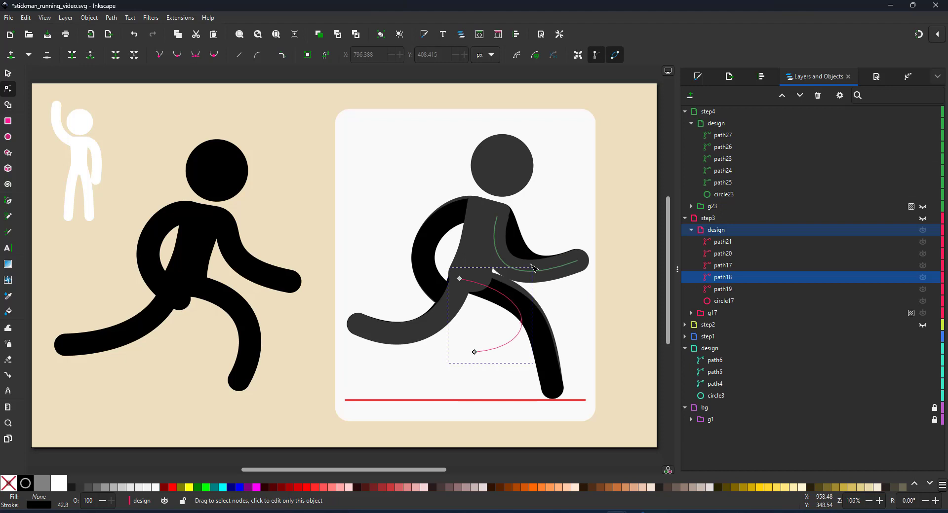
left_click(810, 134)
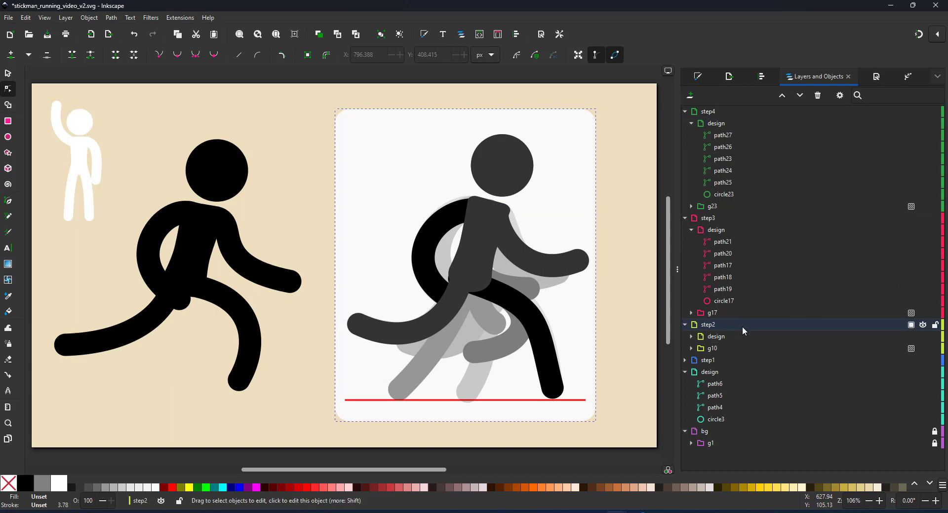
Duplicate step2, raise the copy to the top of the layer stack, and rename it step5
right_click(713, 330)
left_click(744, 354)
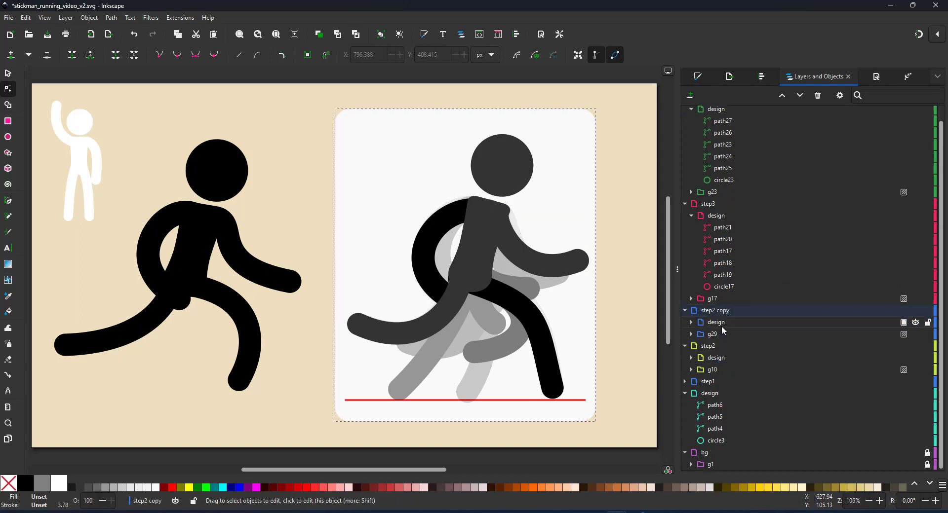
left_click_drag(712, 313, 715, 108)
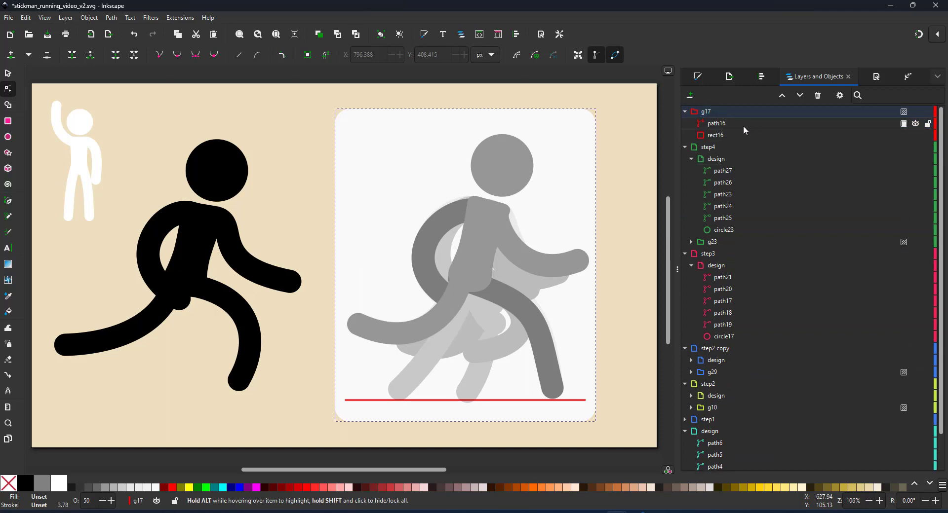
key("ctrl+z")
left_click(726, 327)
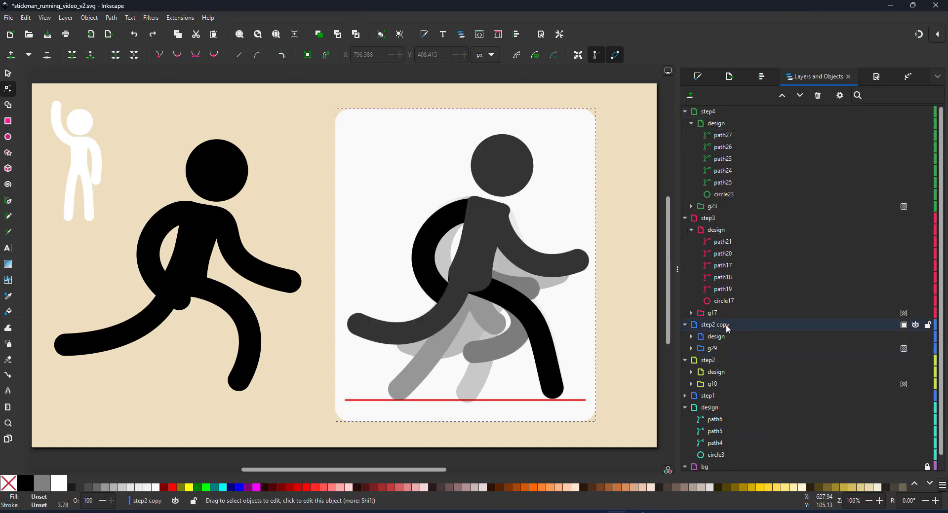
left_click(782, 95)
left_click(782, 96)
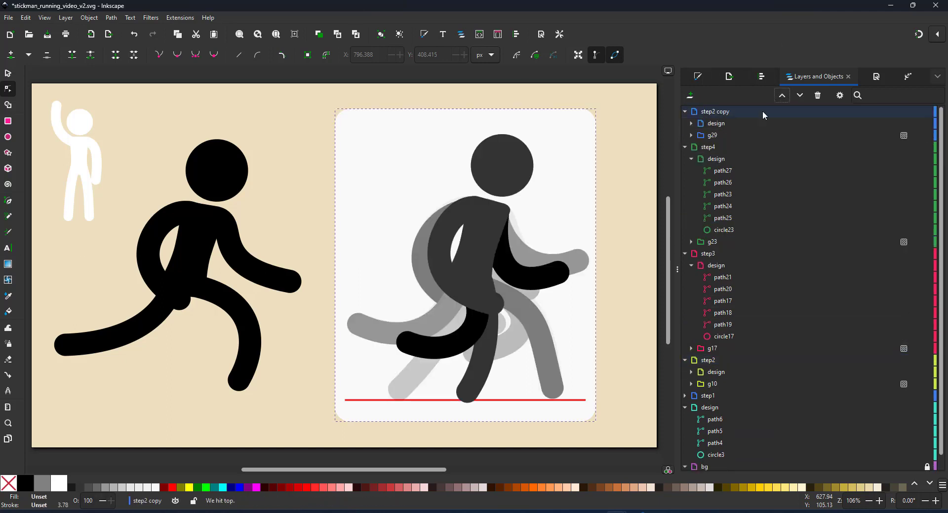
double_click(716, 111)
type("step5")
key("Return")
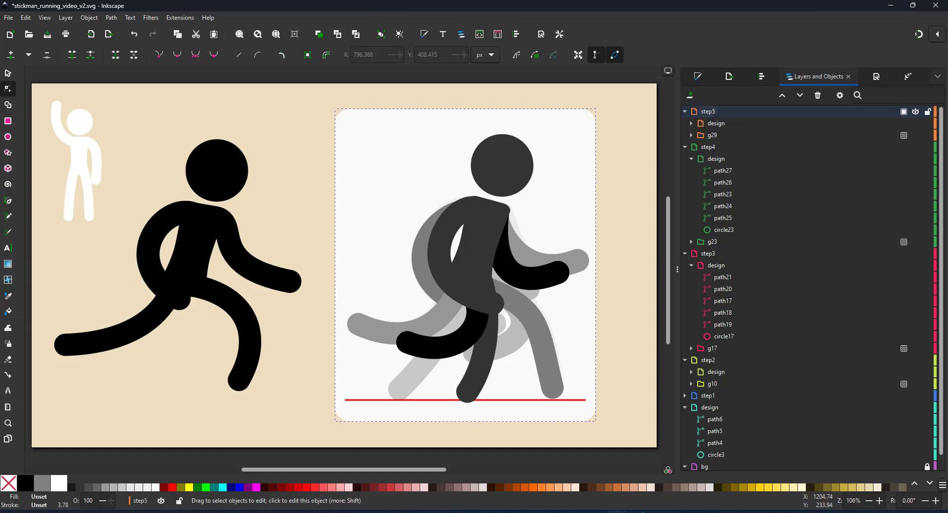
left_click(517, 264)
Recolour step5's front arm and leg dark grey with the dropper, and its back limbs pure black
key("i")
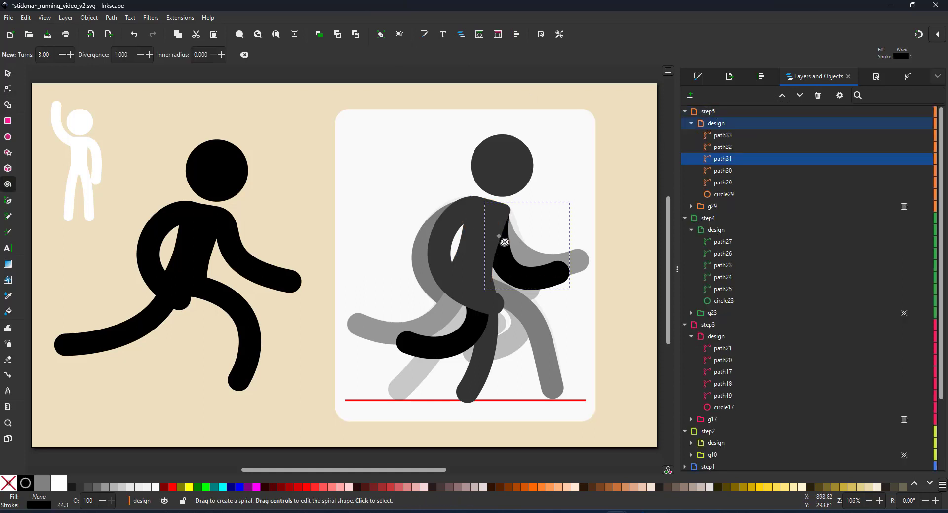
key("s")
left_click(474, 341, "shift")
key("ctrl+shift+f")
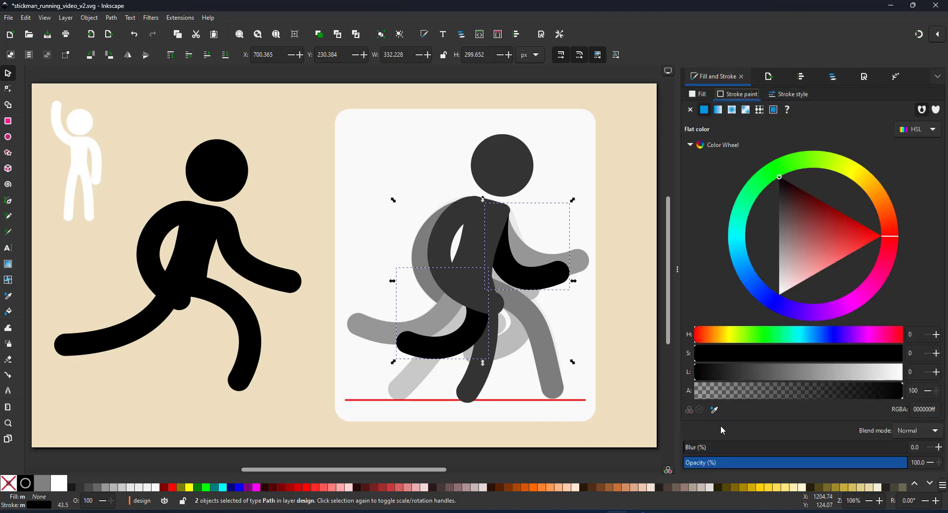
key("d")
left_click(492, 329)
left_click(453, 286)
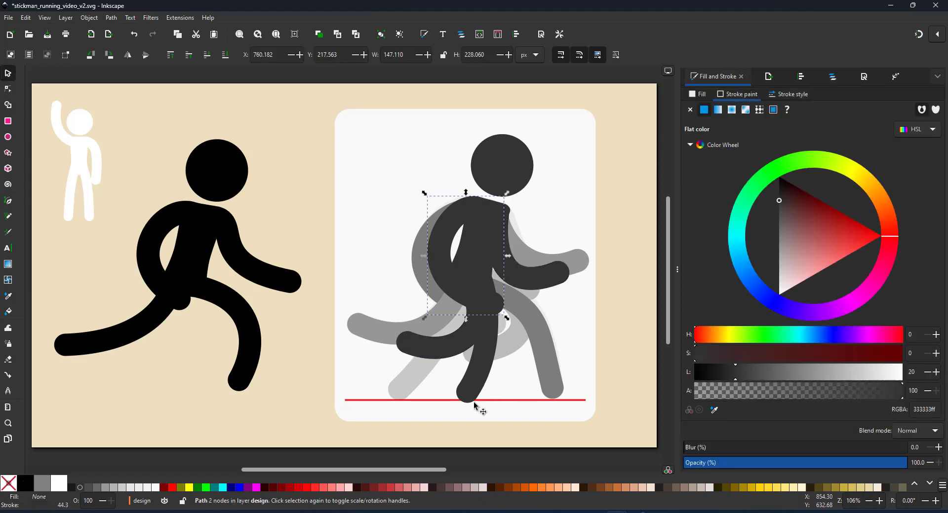
left_click(480, 394, "shift")
left_click_drag(779, 200, 322, 173)
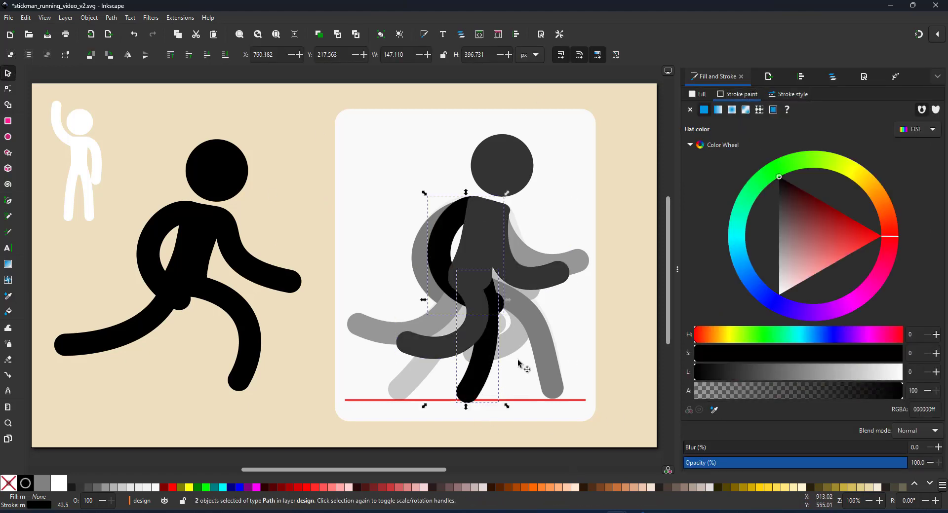
Duplicate the step3 layer and move the step3 copy to the top
left_click(832, 77)
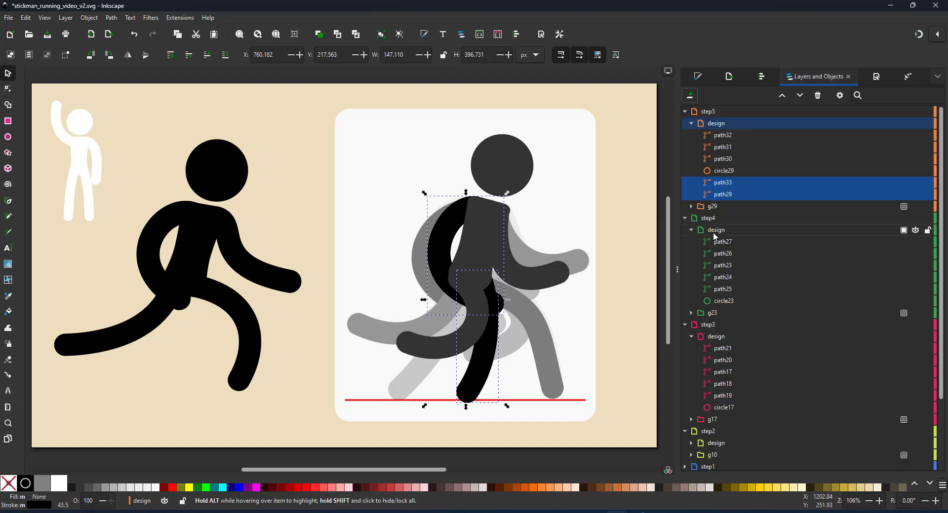
left_click(720, 324)
right_click(708, 326)
left_click(743, 347)
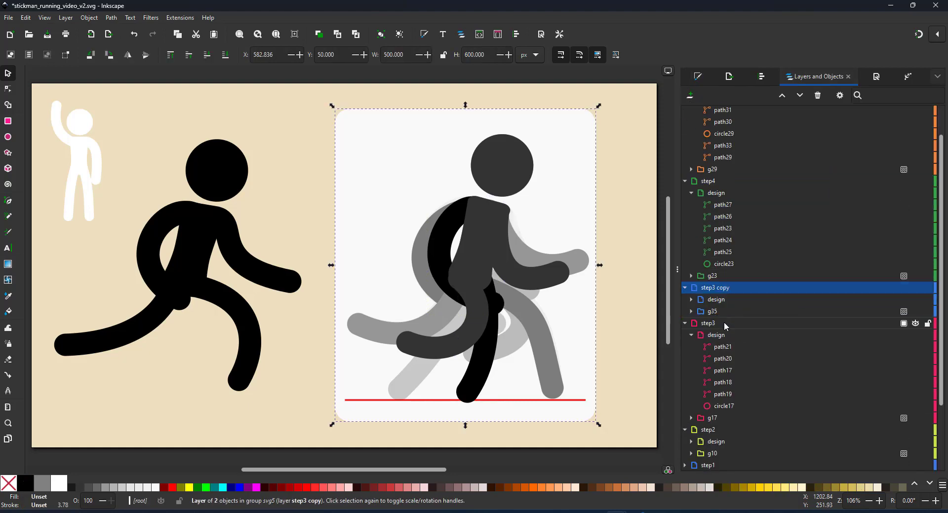
scroll(789, 109, "up", 3)
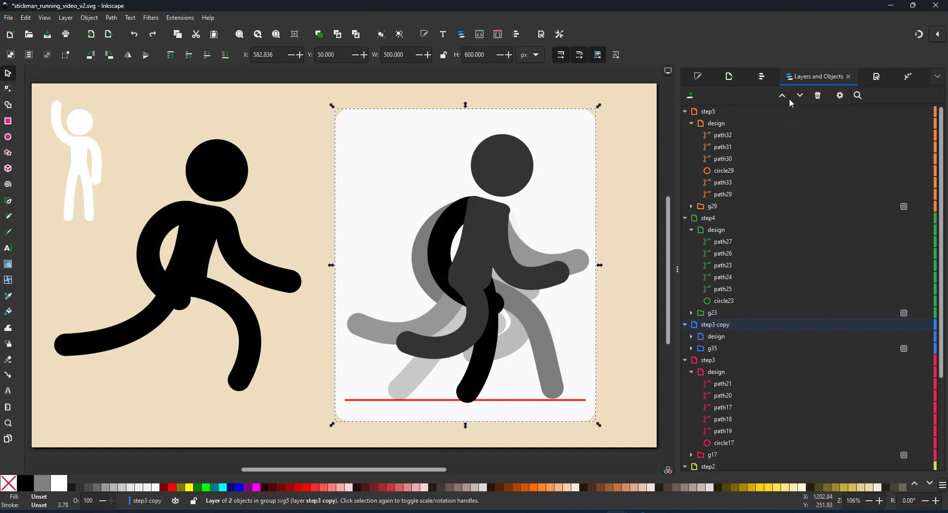
double_click(779, 98)
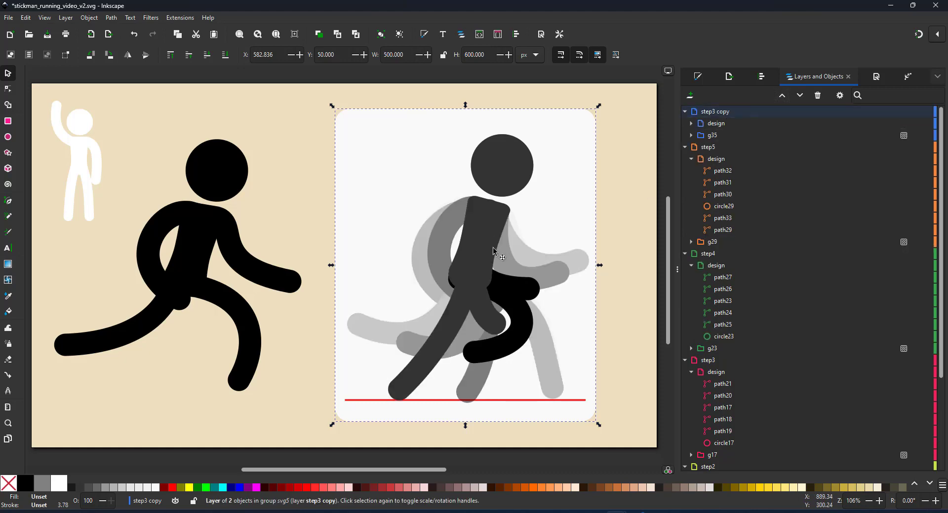
Make the copy's black arm and leg dark grey, its long leg and forearm black, then deselect
left_click(520, 294)
left_click(523, 325, "shift")
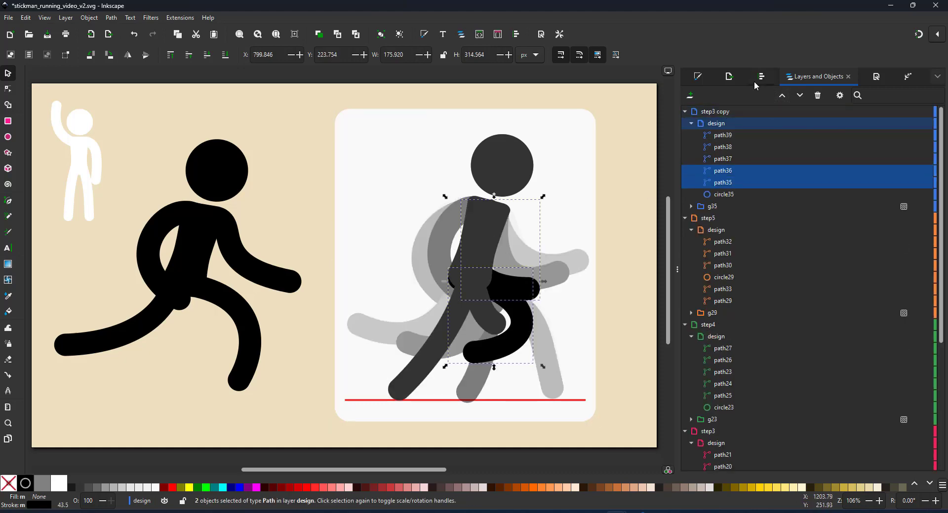
left_click(697, 76)
left_click(713, 410)
left_click(486, 227)
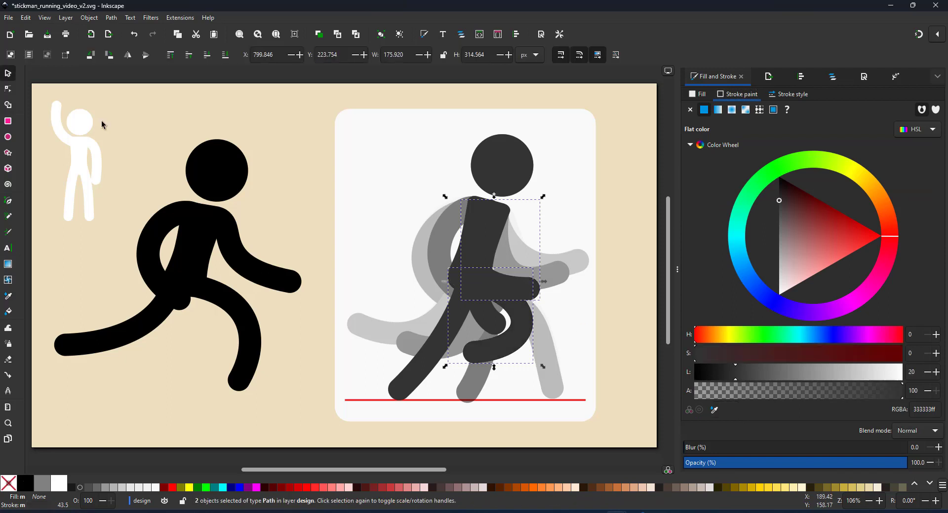
key("ctrl+z")
key("ctrl+z")
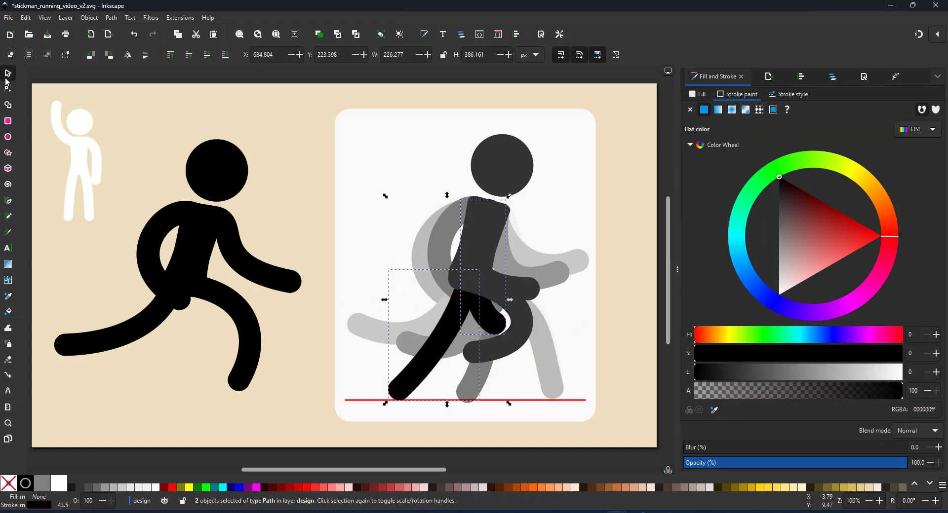
left_click(641, 229)
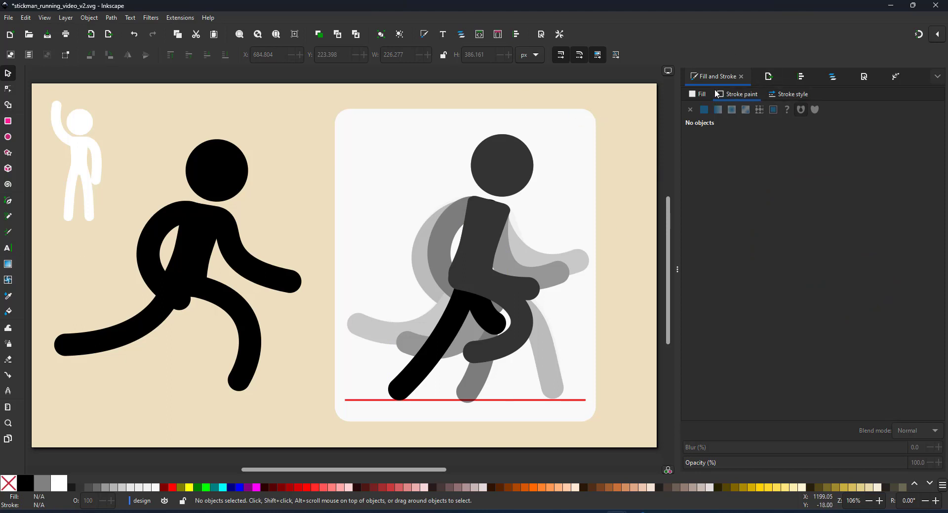
Rename the step3 copy layer to step6
left_click(833, 76)
left_click(732, 114)
right_click(712, 110)
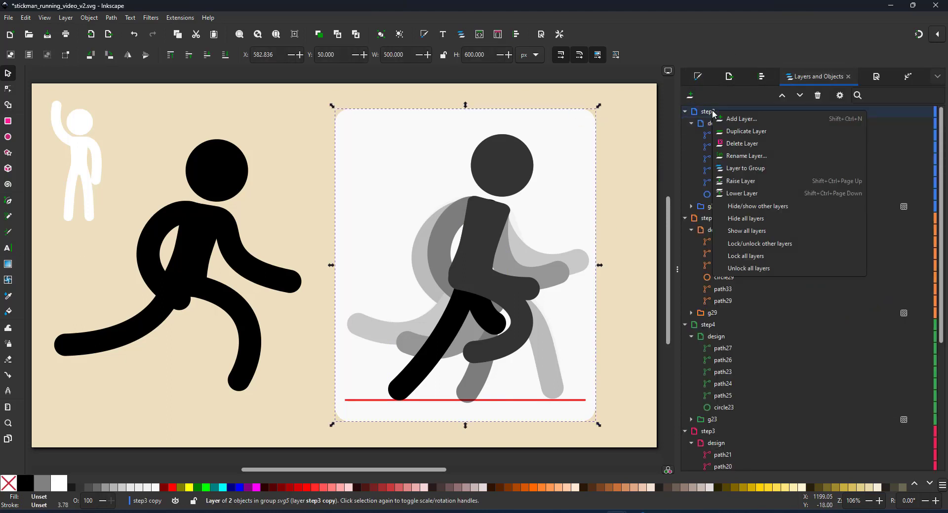
left_click(740, 158)
type("step")
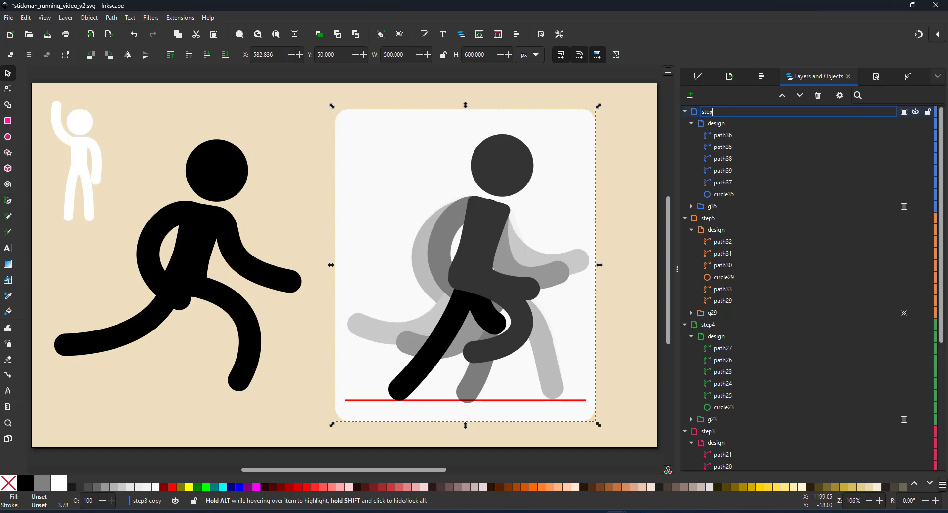
type("6")
key("Return")
Collapse layers step1 through step6 and the design layer in the layers list
left_click(685, 111)
left_click(685, 123)
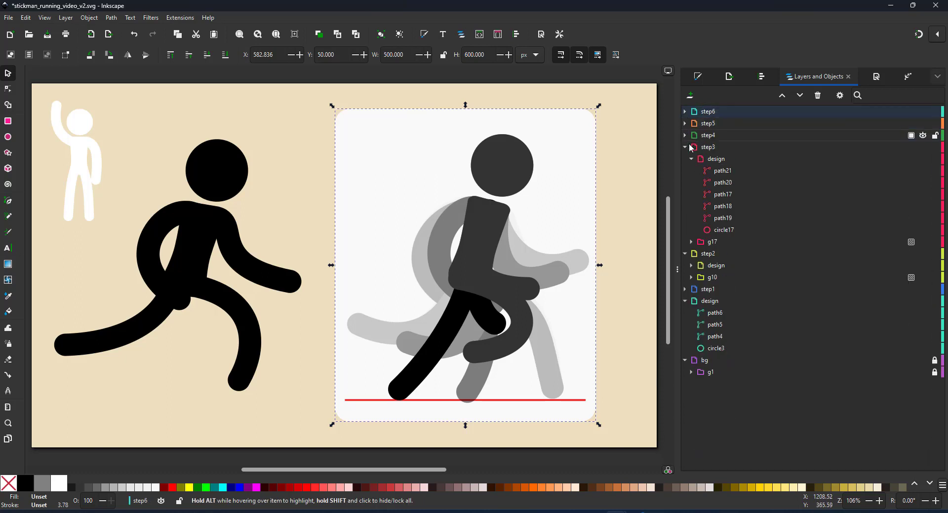
left_click(684, 135)
left_click(685, 147)
left_click(685, 158)
left_click(685, 171)
left_click(685, 170)
left_click(685, 183)
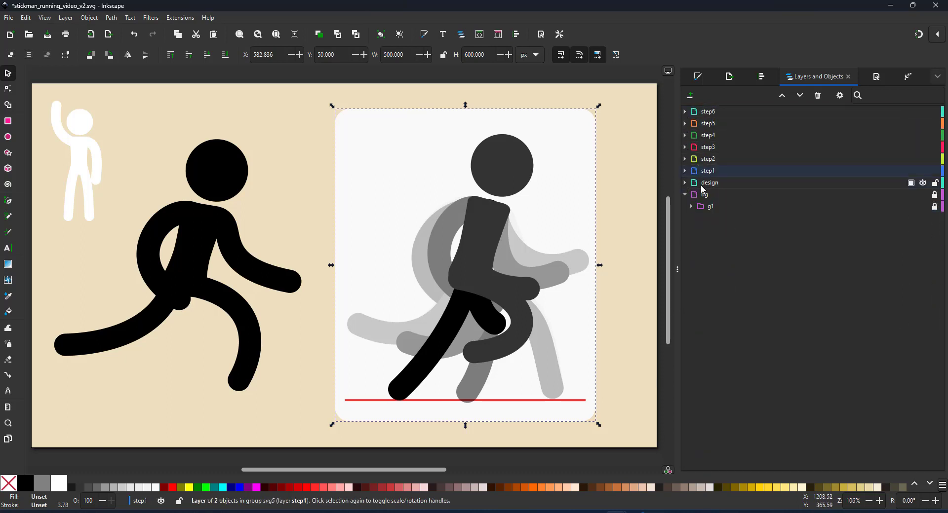
left_click(708, 159, "shift")
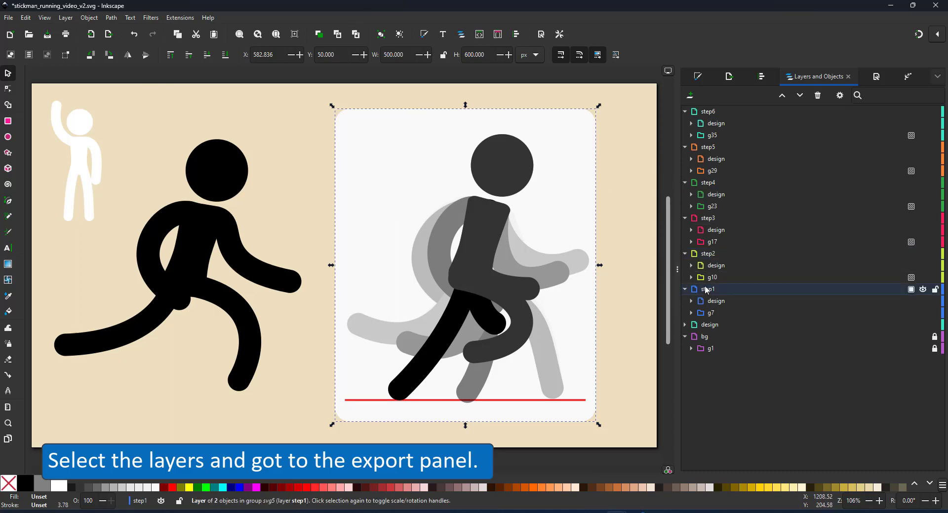
Select layers step1–step6 and batch-export them as PNGs to the stickman folder
left_click(728, 253, "shift")
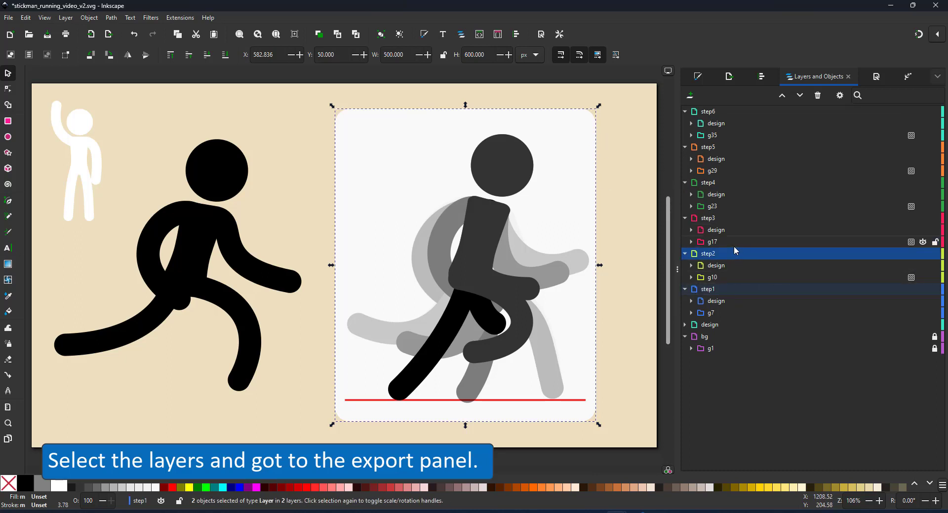
left_click(724, 219, "shift")
left_click(718, 181, "shift")
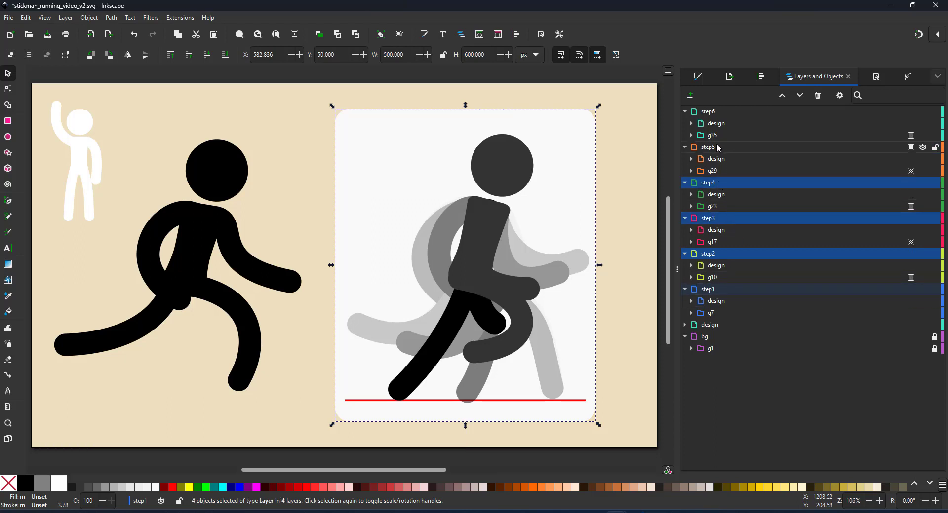
left_click(717, 145, "shift")
left_click(714, 111, "shift")
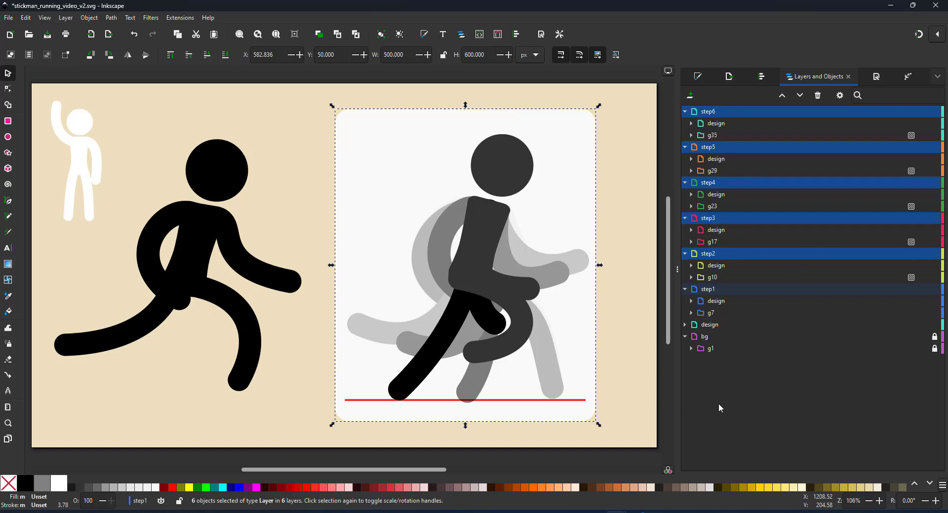
left_click(726, 77)
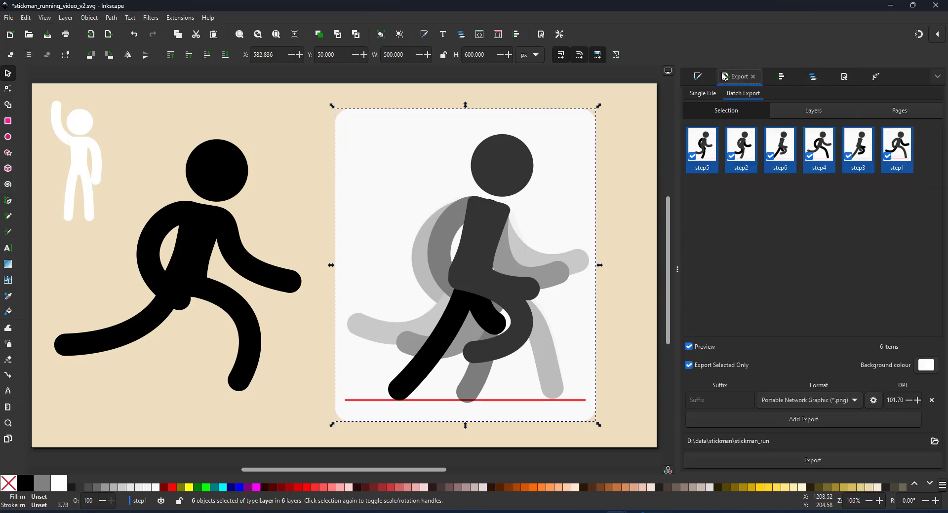
left_click(793, 463)
left_click(821, 83)
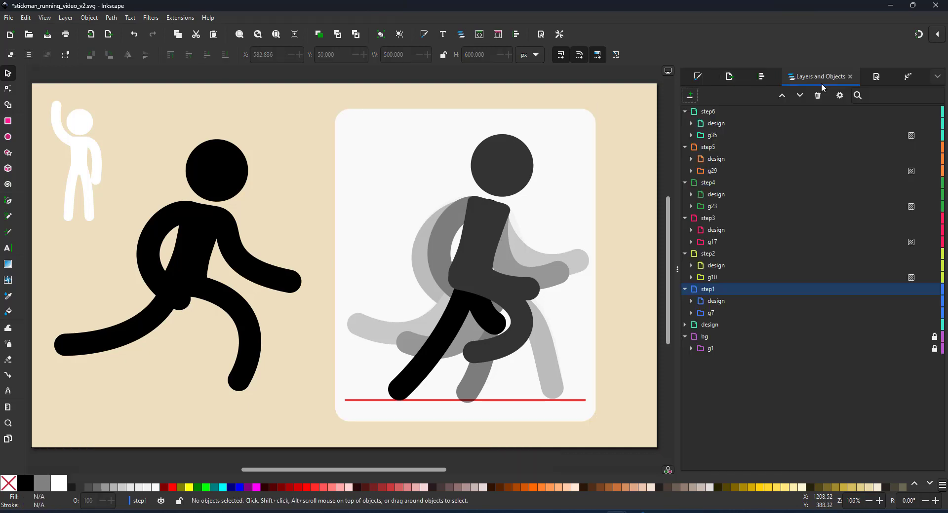
Collapse and hide all six step layers so only the black design runner remains
left_click(684, 288)
left_click(684, 253)
left_click(684, 218)
left_click(684, 182)
left_click(684, 146)
left_click(684, 111)
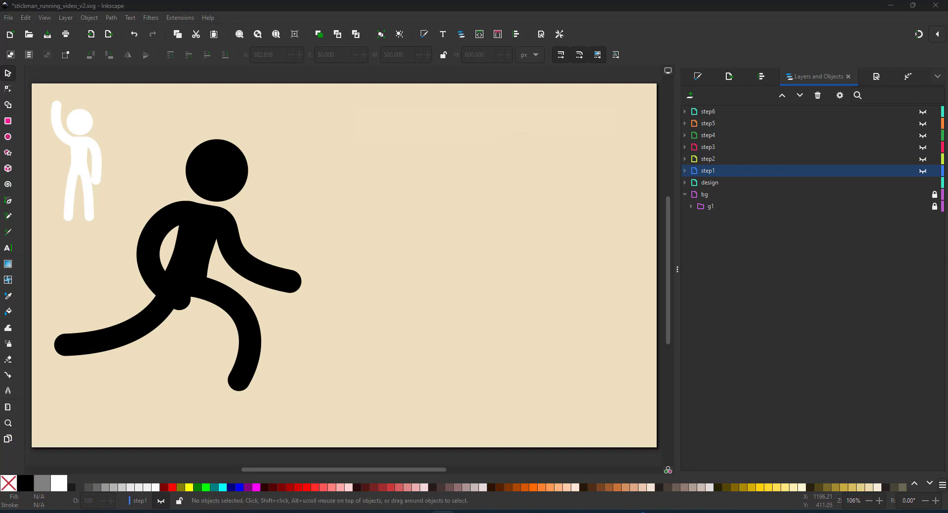
Show step1 and place a duplicate of its red ground line near the card top
left_click(921, 172)
left_click(492, 399)
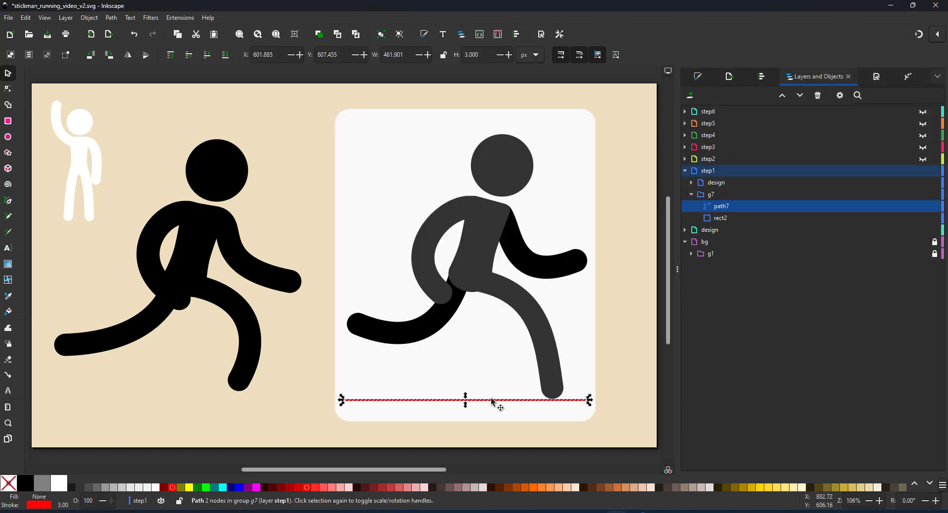
key("ctrl+d")
left_click_drag(510, 401, 515, 133)
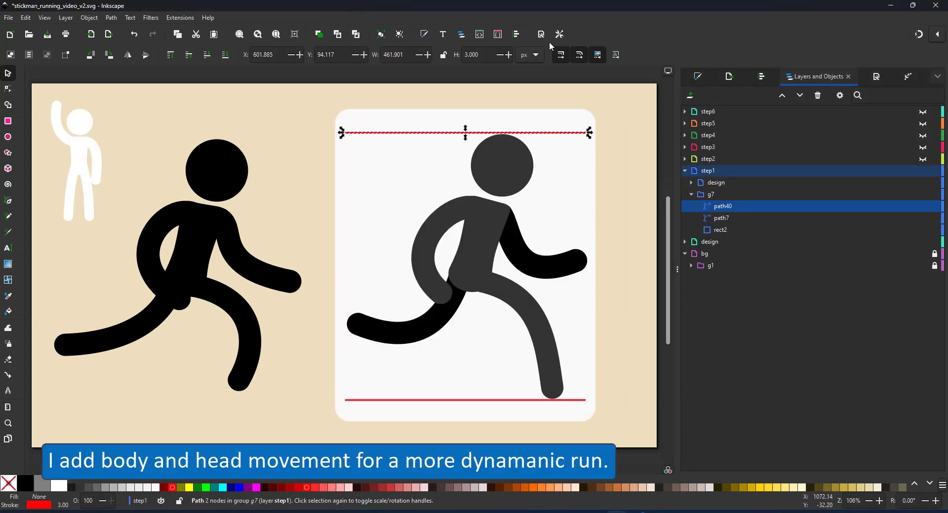
Reshape step1's grey rear leg by moving its foot, and select the torso's top nodes
double_click(526, 316)
left_click_drag(553, 390, 562, 384)
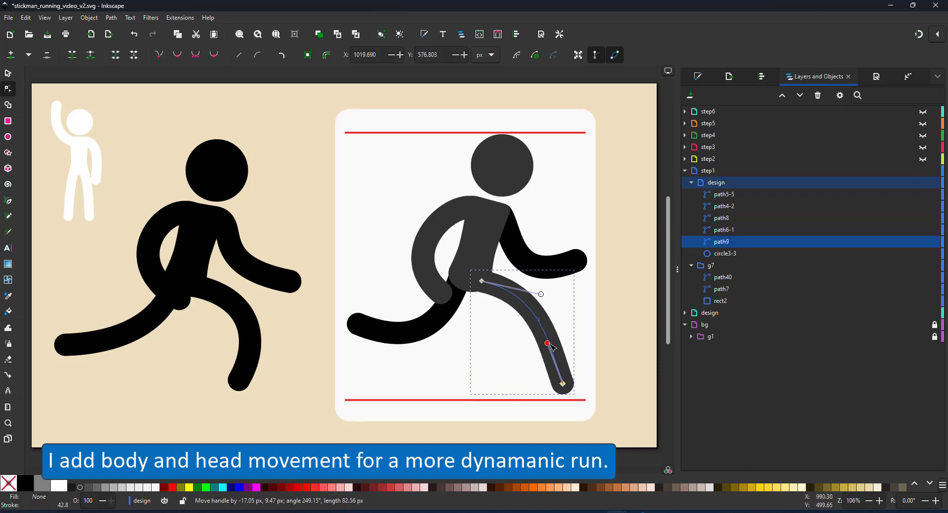
left_click(491, 213)
left_click_drag(434, 165, 512, 209)
Raise both arms slightly and the head about 10 px, then show step2 for reference
left_click(481, 209)
left_click(525, 266, "shift")
key("s")
left_click_drag(511, 257, 511, 253)
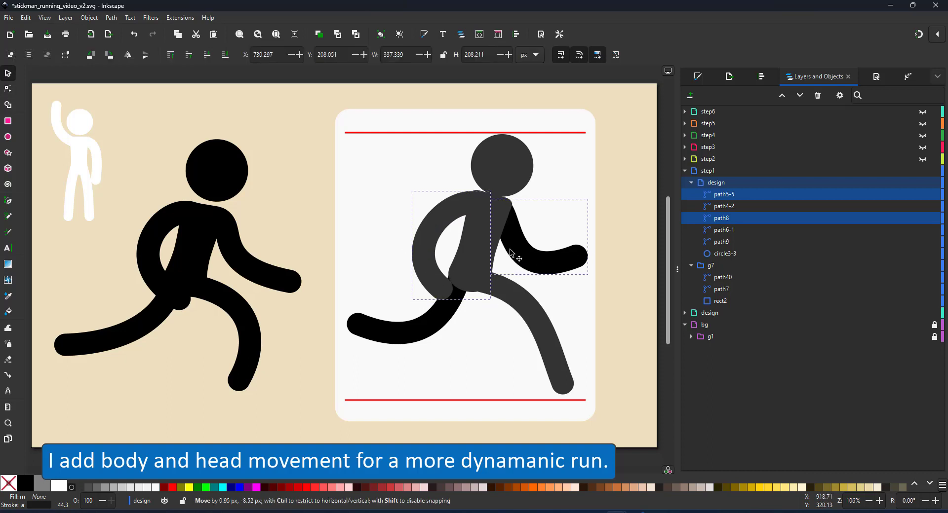
left_click_drag(504, 165, 504, 159)
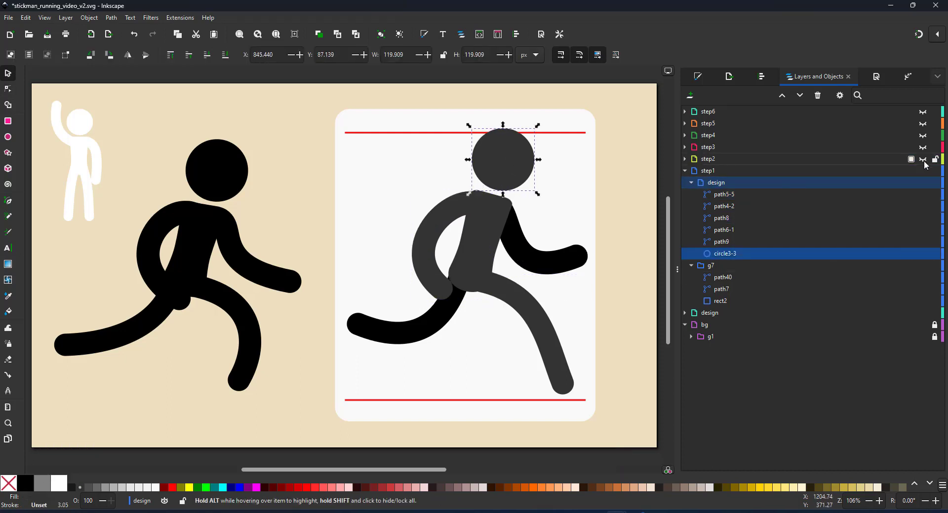
left_click(725, 163)
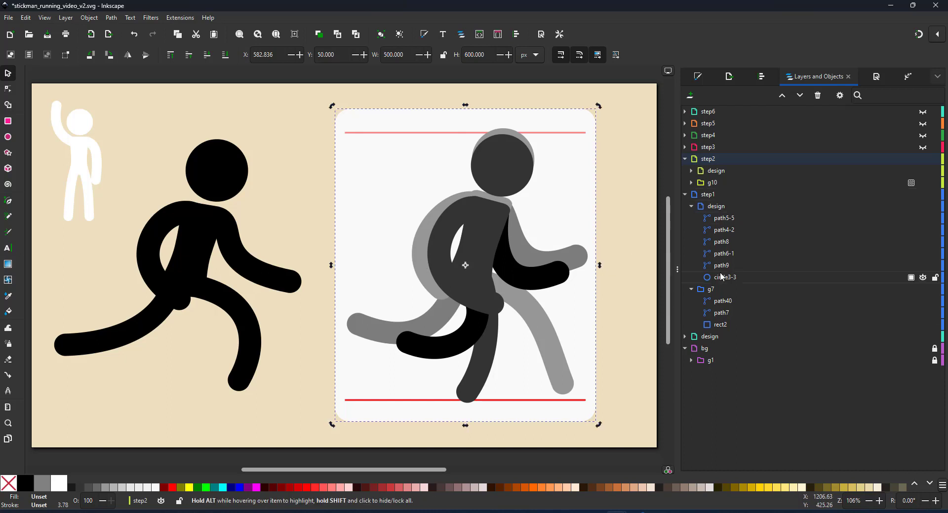
Pull step1's back arm end up-left, reshape step2's lower leg, and raise path11 above path12
left_click(723, 218)
key("n")
mouse_move(446, 295)
left_mouse_down()
mouse_move(369, 244)
mouse_move(402, 280)
mouse_move(346, 276)
mouse_move(436, 299)
left_mouse_up()
left_click(442, 266)
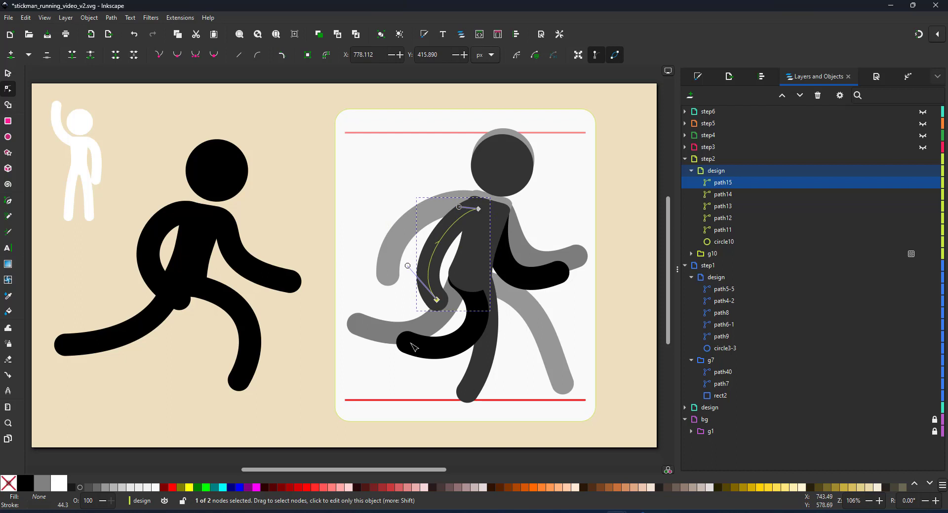
left_click(482, 358)
left_click(435, 346)
left_click_drag(405, 341, 395, 333)
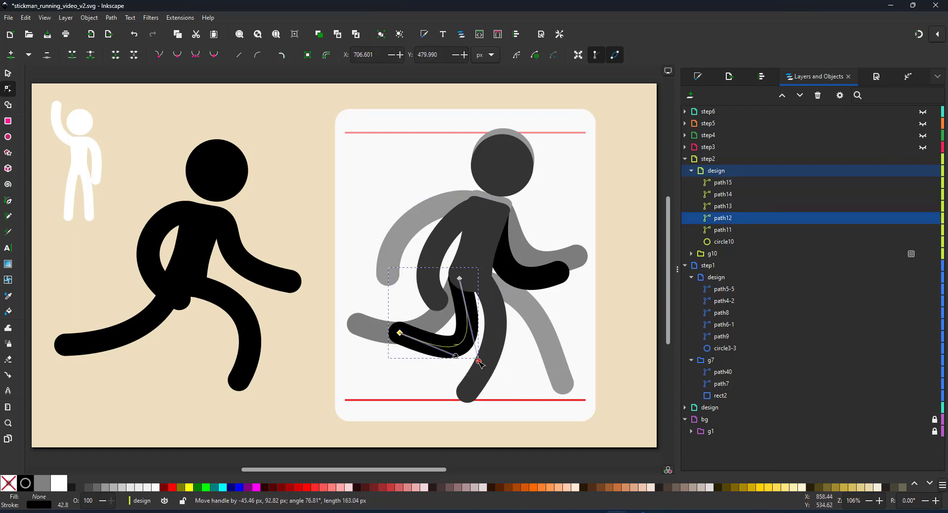
left_click(482, 284)
left_click_drag(482, 281, 470, 279)
key("Page_Up")
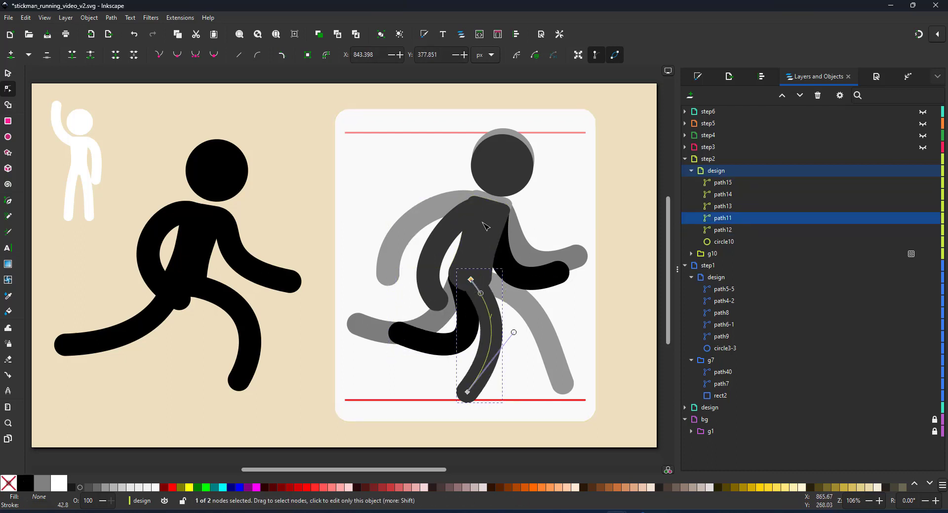
Select step2's path15 and path13, then bring the step3 frame forward with step2 dimmed
left_click(741, 194)
left_click(740, 241)
key("s")
left_click(740, 182)
left_click(741, 206, "ctrl")
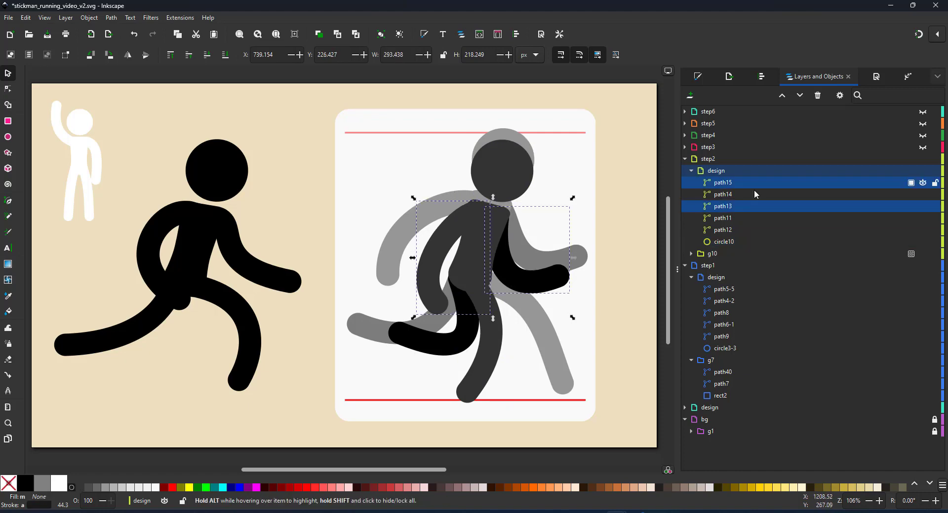
key("ctrl+Page_Up")
Inspect the nodes of step3's torso paths 20 and 21 and head circle17
key("n")
left_click(473, 247)
left_click(467, 204)
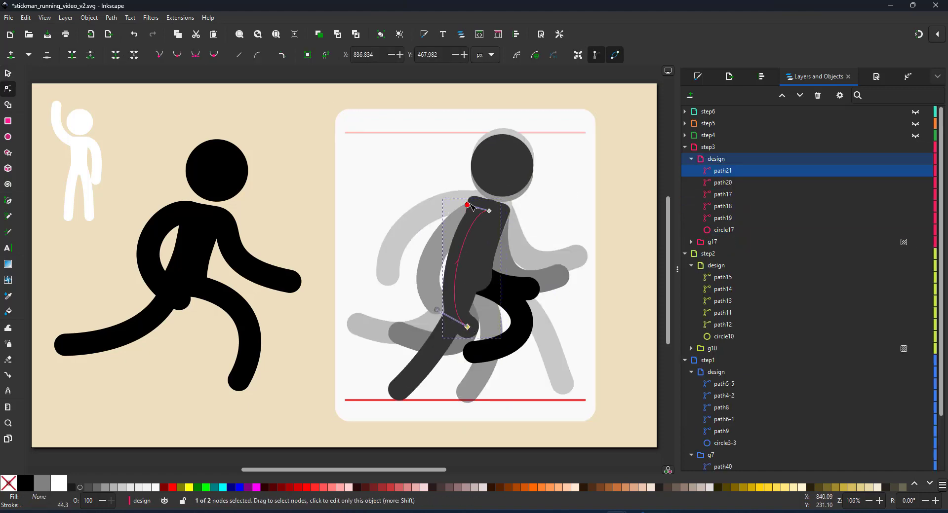
left_click(502, 165)
left_click(508, 220, "shift")
left_click(517, 158, "alt")
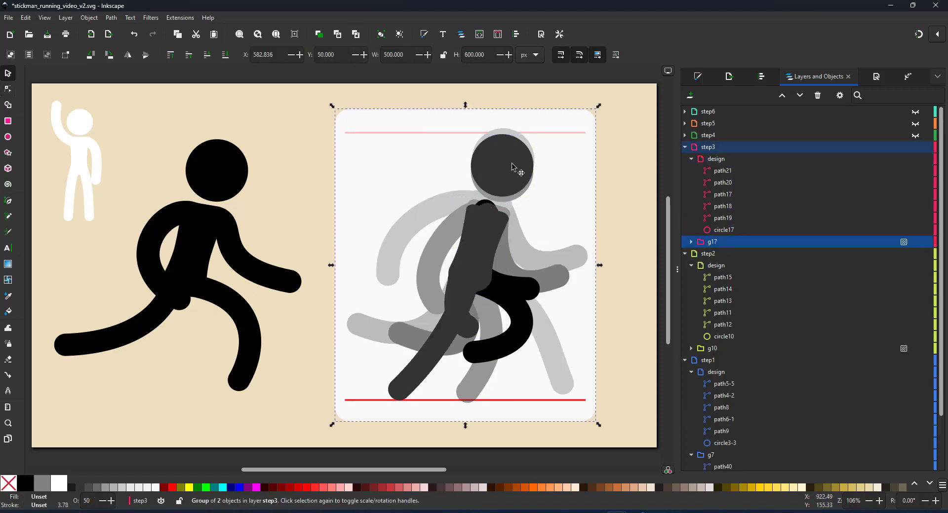
left_click(508, 182, "alt")
left_click(490, 222)
left_click(486, 214)
left_click(512, 224)
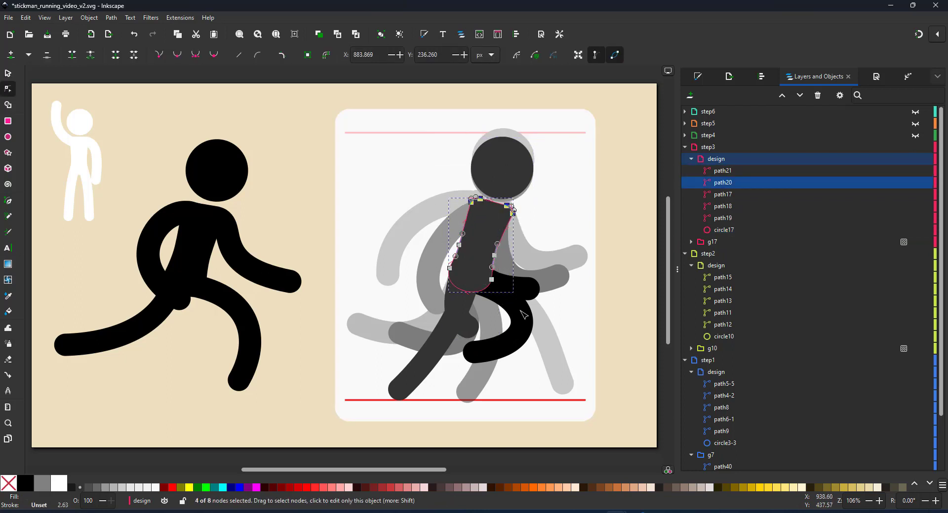
Bend step3's front leg path18 by moving its foot left, keeping the edit after undo and redo
left_click(486, 222)
left_click(499, 269)
left_click(508, 325)
left_click_drag(474, 352, 457, 353)
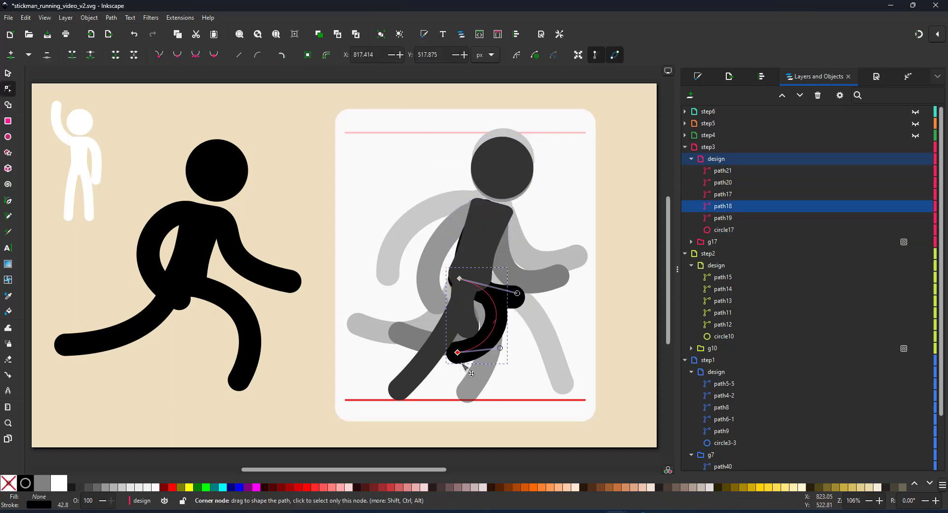
key("ctrl+z")
key("ctrl+z")
key("ctrl+z")
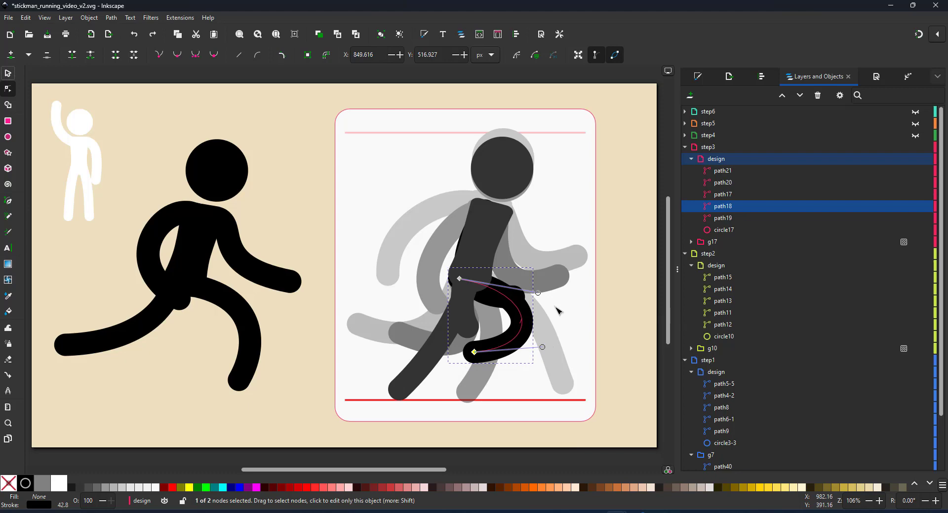
key("ctrl+shift+z")
key("ctrl+shift+z")
key("ctrl+shift+z")
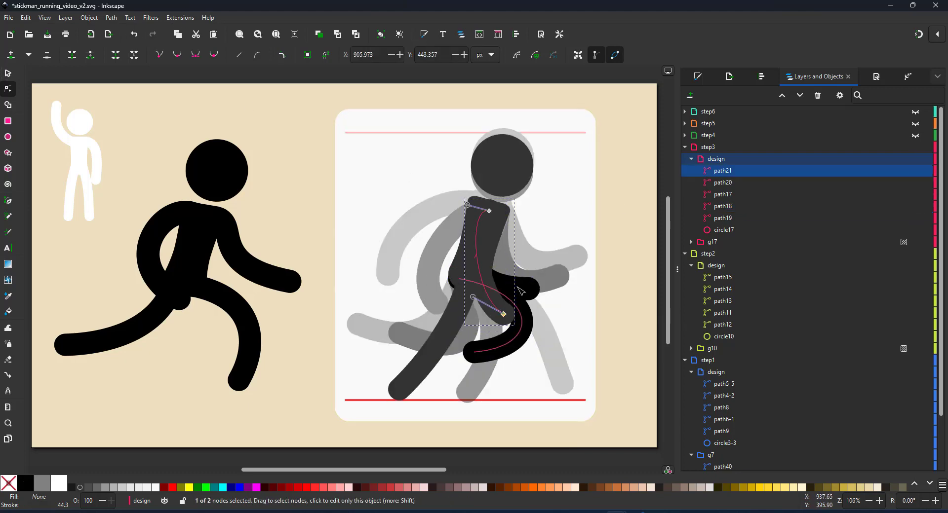
Duplicate the step2 layer and hide the step3 layer above it
right_click(708, 253)
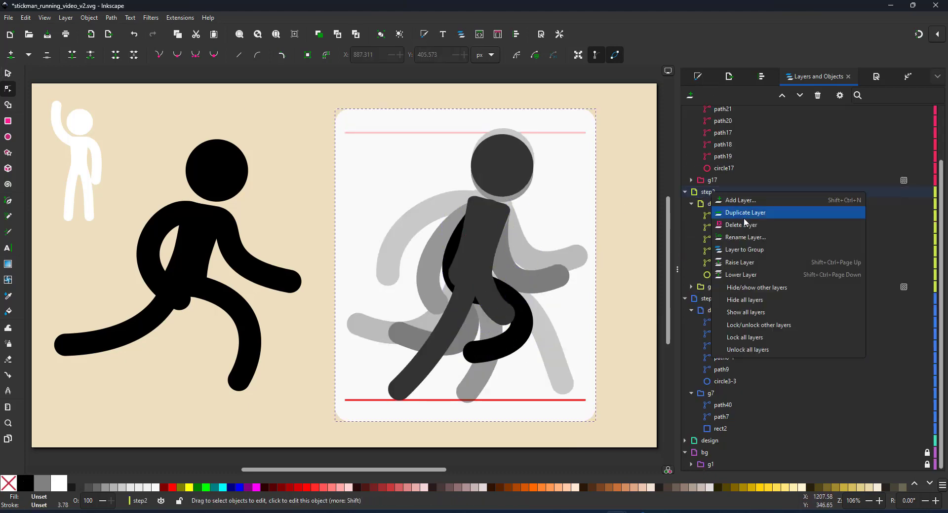
left_click(741, 212)
right_click(719, 265)
key("Escape")
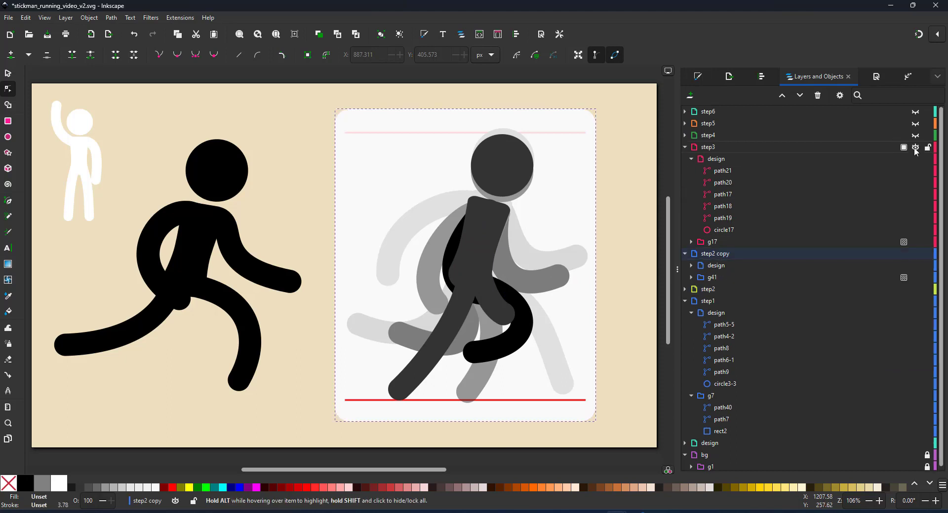
left_click(923, 147)
Pull the copied figure's front-arm hand inward
left_click(502, 166)
key("s")
left_click(495, 214)
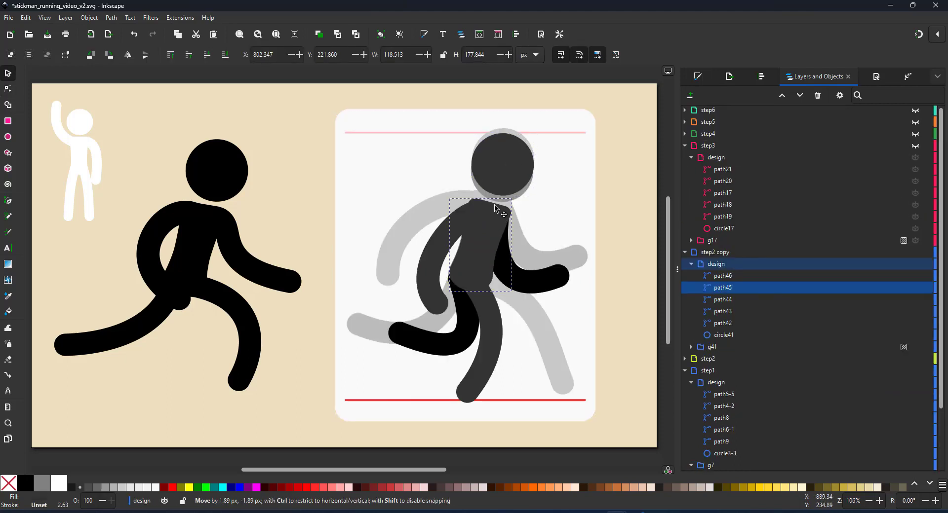
key("n")
left_click(556, 274)
left_click_drag(560, 277, 520, 294)
Bend the copied figure's front leg so its curve bulges to the right
left_click(461, 334)
left_click(395, 332)
left_click(464, 375)
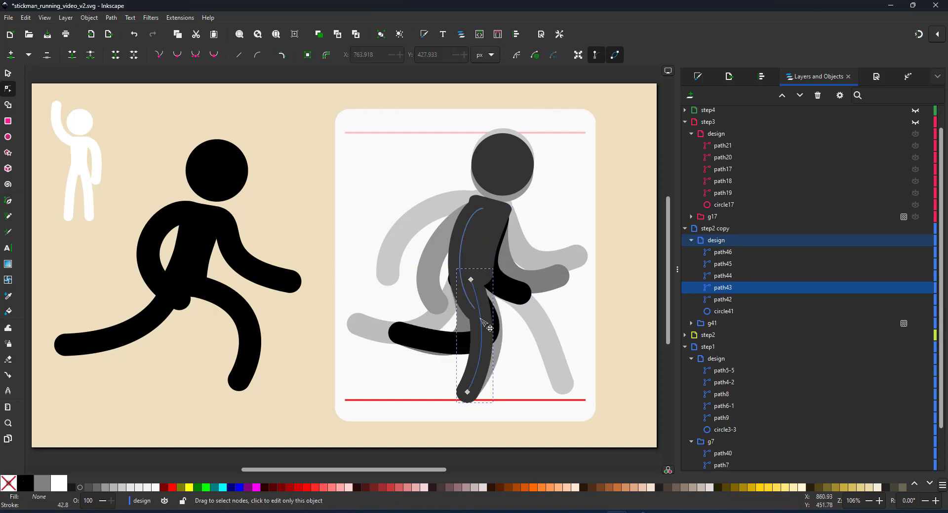
left_click(389, 344)
left_click_drag(389, 344, 507, 355)
left_click(507, 355)
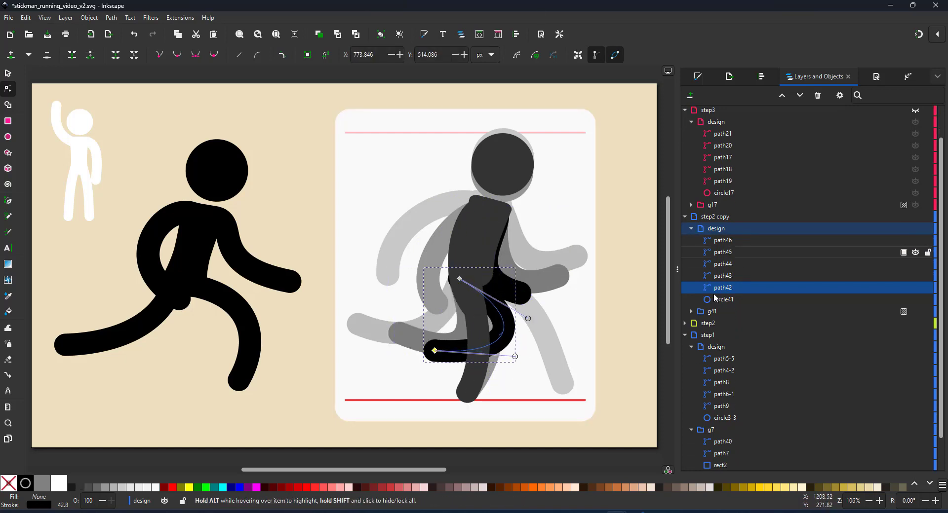
left_click(899, 170)
left_click(499, 345)
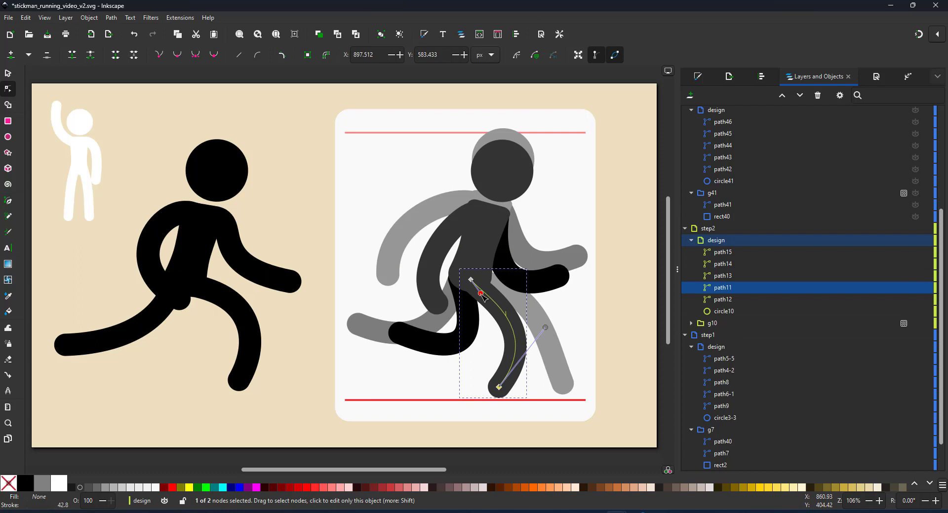
left_click(497, 389)
Show the step2 copy layer, adjust its leg end and nudge the torso's top node
scroll(779, 207, "up", 2)
left_click(914, 134)
left_click(464, 346)
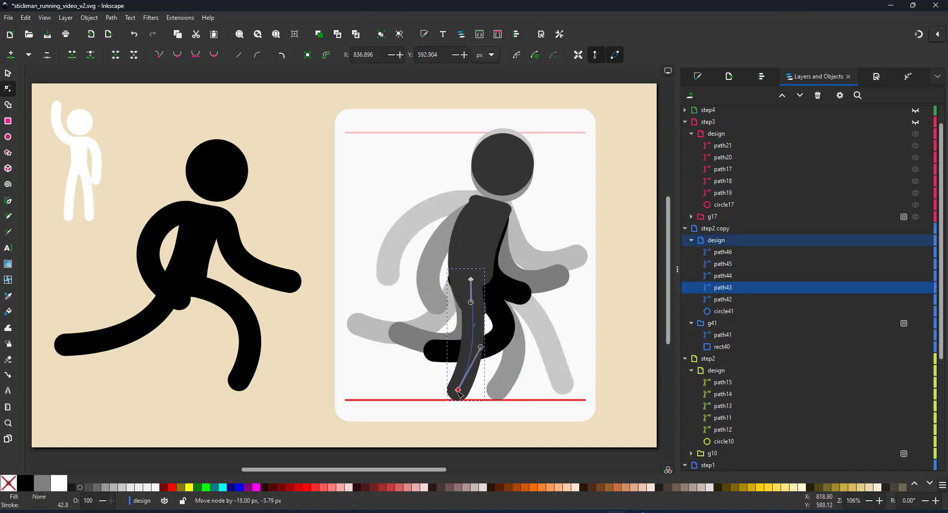
left_click(456, 390)
left_click(469, 223)
left_click_drag(485, 211, 486, 213)
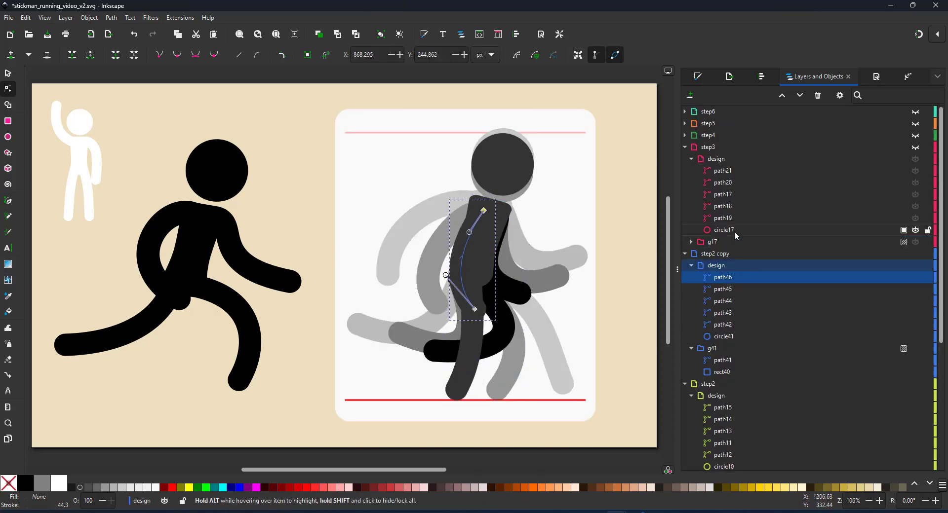
Rename the step2 copy to step3 and the old step3 to step4, then make step4 visible
left_click(732, 255)
key("ctrl+a")
type("step3")
key("Return")
double_click(710, 147)
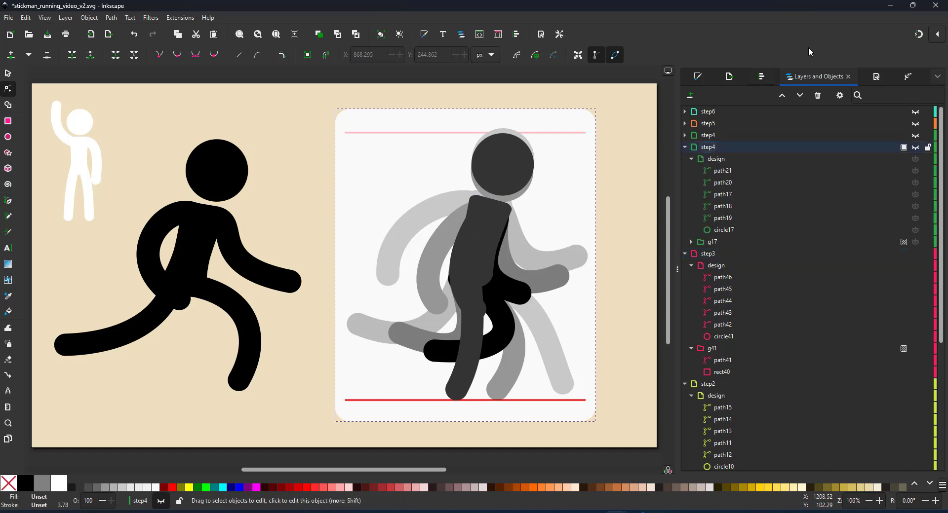
type("step4")
key("Return")
left_click(915, 147)
Extend the step4 arm's end node forward and reposition the back leg's foot
left_click(486, 236)
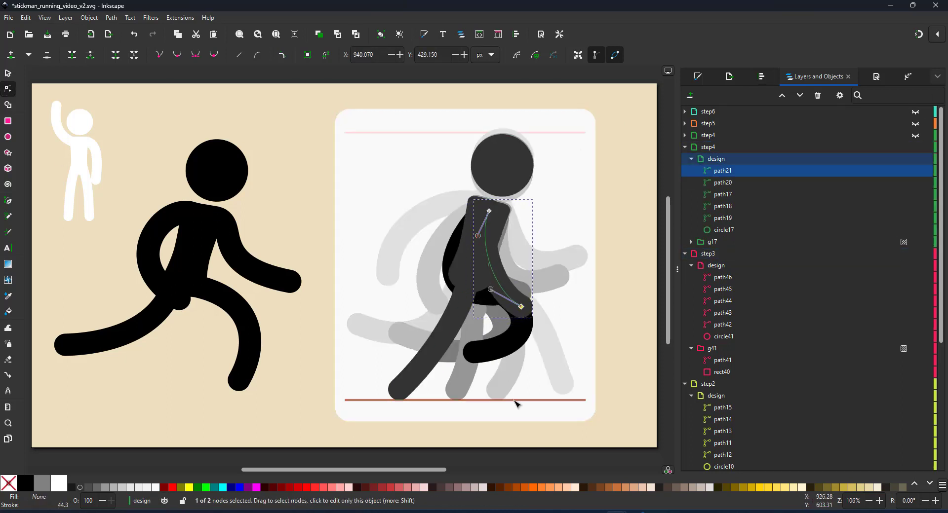
left_click(517, 302)
left_click(493, 237)
left_click_drag(516, 277, 534, 289)
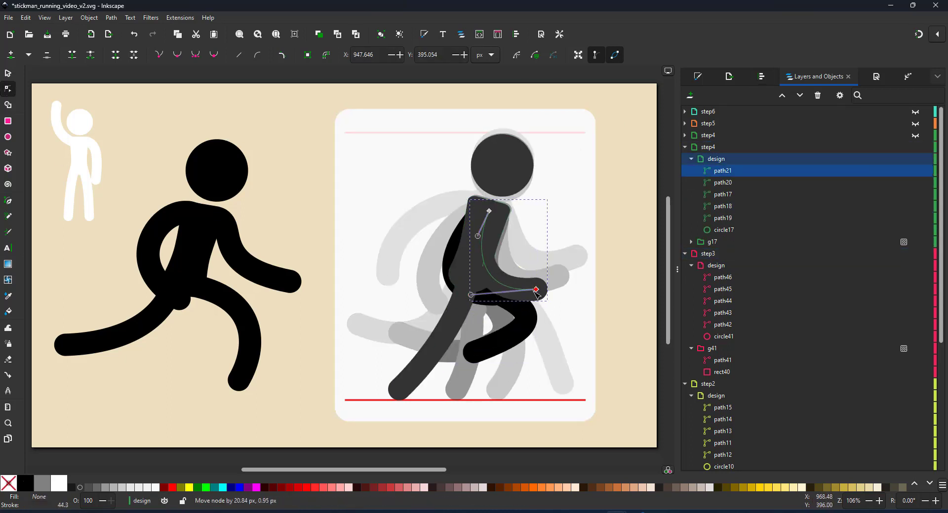
left_click(444, 350)
left_click(407, 388)
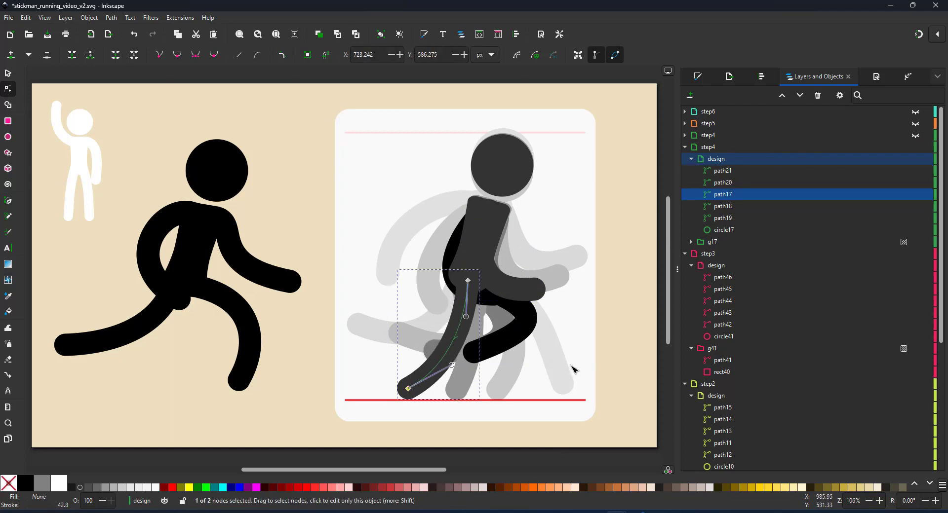
double_click(718, 150)
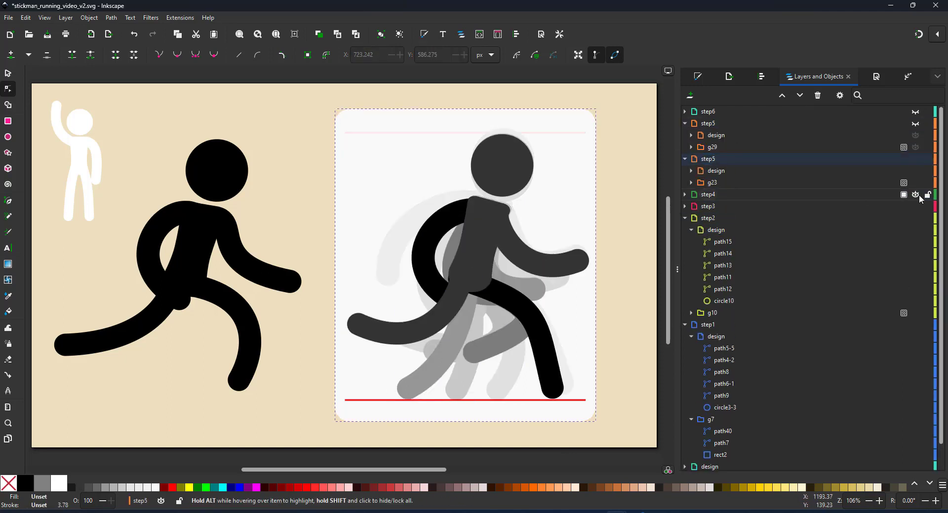
Duplicate the step5 layer, hide the original, and move the copy's foot left
right_click(707, 158)
left_click(730, 181)
left_click(916, 159)
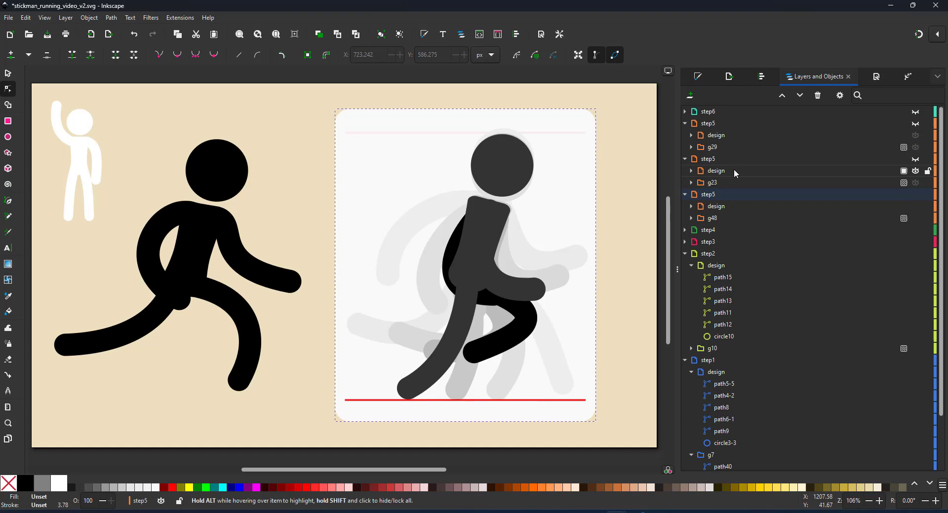
left_click(444, 346)
left_click_drag(408, 388, 369, 385)
Reshape the copied figure's arm and bend its leg into a new stride
left_click(506, 289)
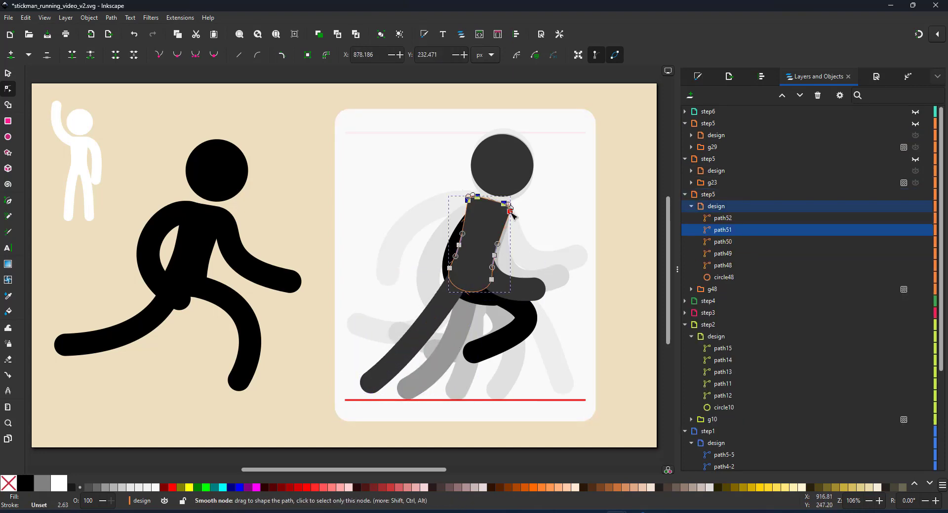
key("s")
left_click(506, 288)
key("n")
left_click(459, 232)
left_click_drag(444, 277, 430, 247)
left_click(523, 336)
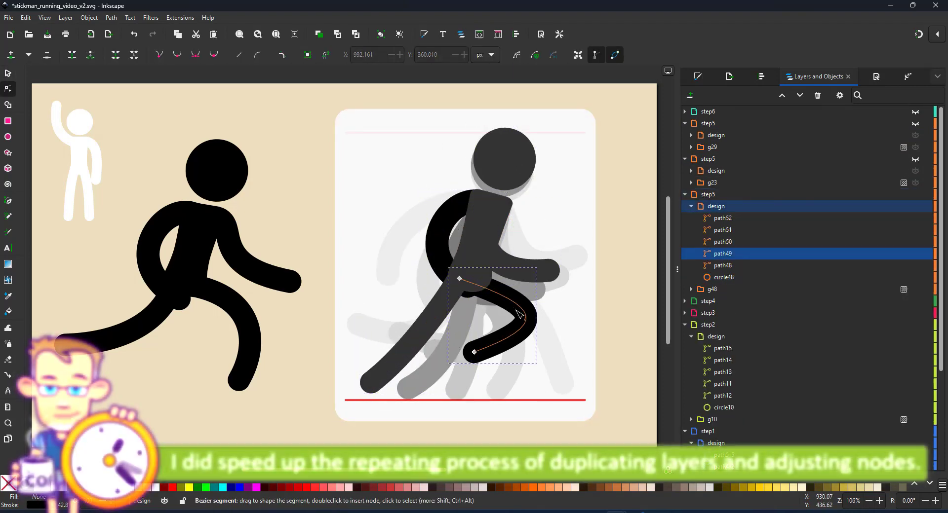
left_click_drag(474, 351, 508, 360)
left_click(328, 364)
left_click_drag(444, 217, 402, 239)
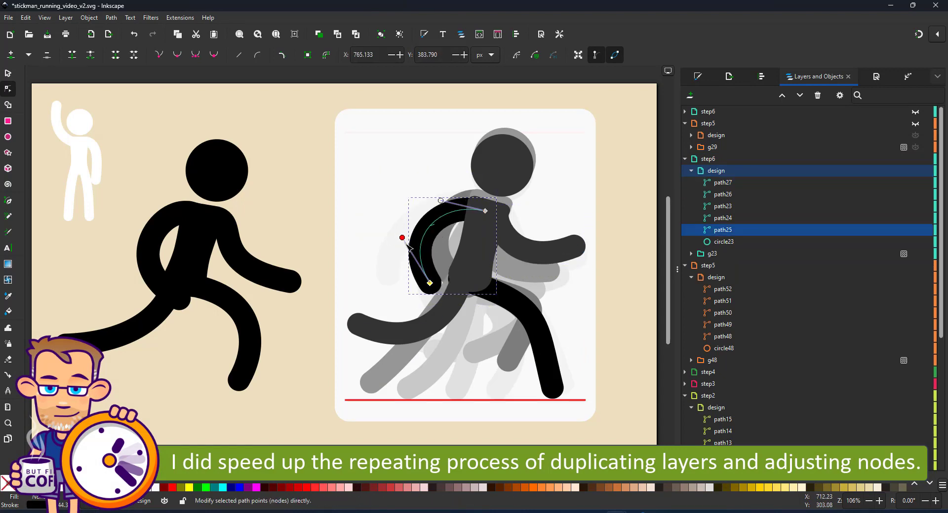
left_click(729, 124)
Rename the copied layer step7 and hide it
double_click(728, 123)
type("step7")
key("Return")
left_click(473, 287)
left_click(915, 123)
Duplicate the step6 layer, keeping step7 hidden
left_click(716, 170)
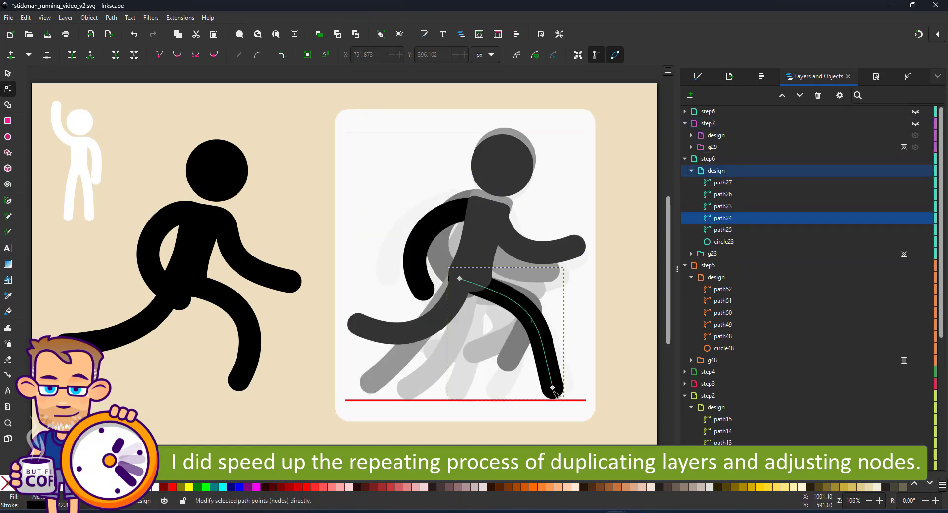
key("s")
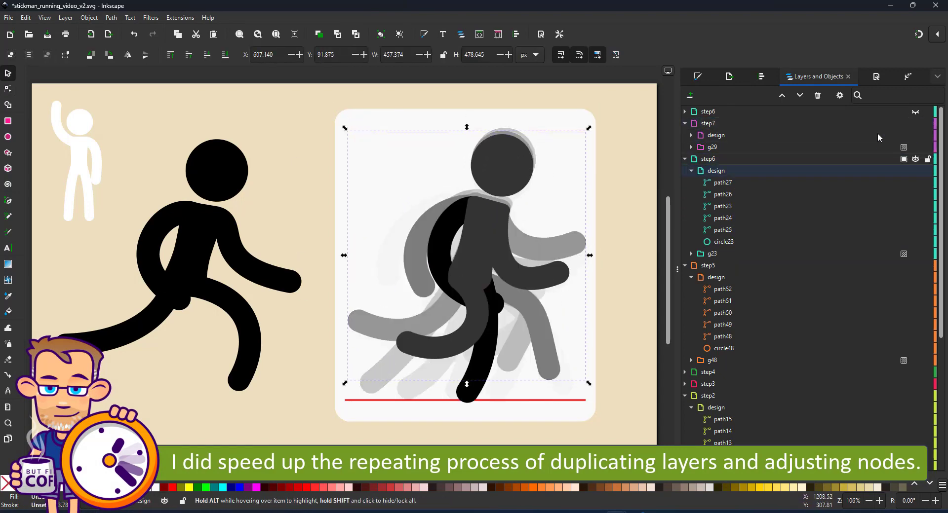
left_click(685, 111)
left_click(916, 147)
left_click(915, 147)
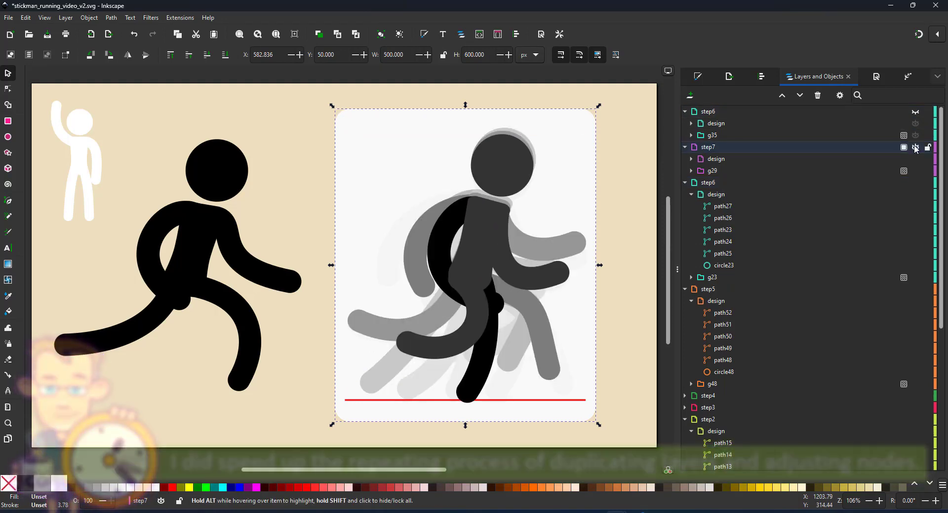
right_click(708, 182)
left_click(724, 205)
Bend the step6 copy's leg into a new stride and raise its hand up-right
key("n")
left_click_drag(549, 372, 573, 384)
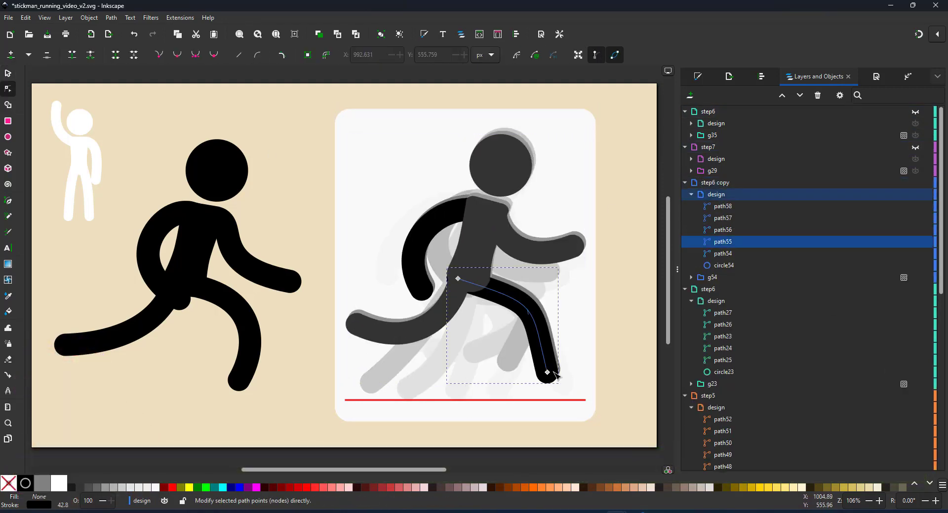
left_click(375, 316)
left_click_drag(353, 321, 409, 267)
left_click(409, 247)
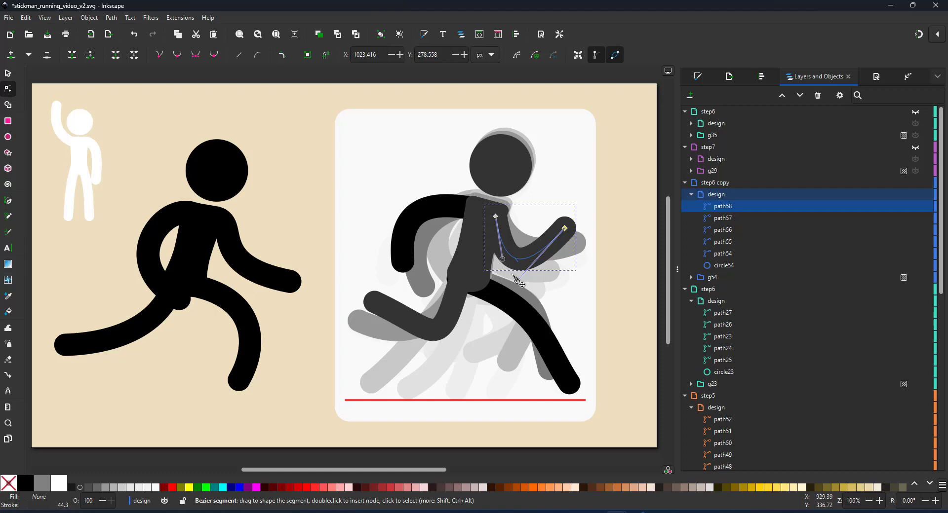
left_click_drag(564, 228, 568, 224)
double_click(715, 183)
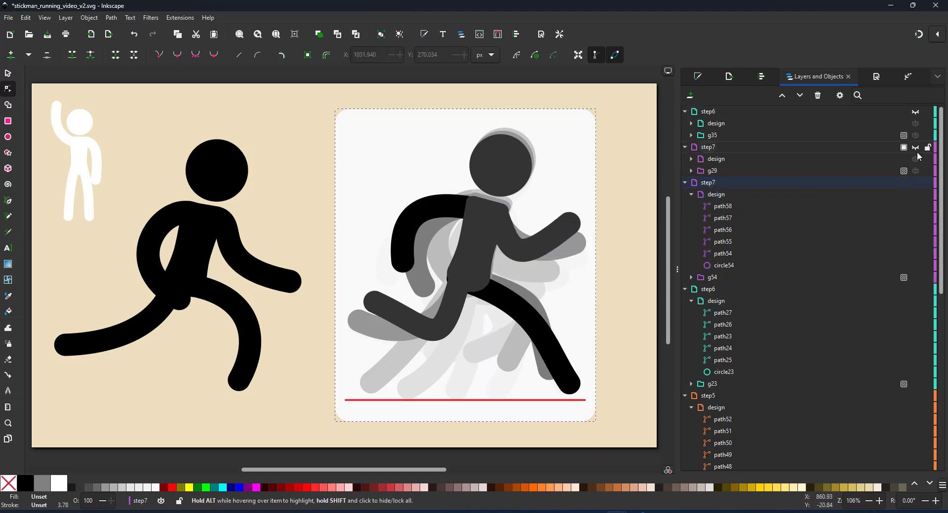
Unhide step7 and reshape its leg and arm curves
left_click(916, 147)
left_click(462, 345)
left_click_drag(469, 390, 511, 392)
left_click(425, 345)
left_click(435, 232)
left_click_drag(348, 269, 434, 212)
key("s")
left_click(502, 165)
Finish naming the new layer step8 and hide it
left_click(708, 111)
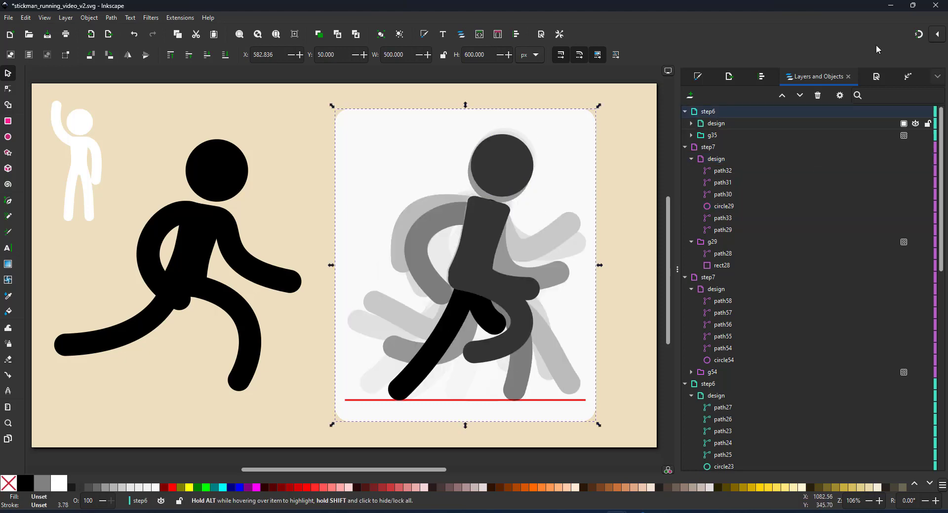
key("ctrl+d")
left_click(916, 147)
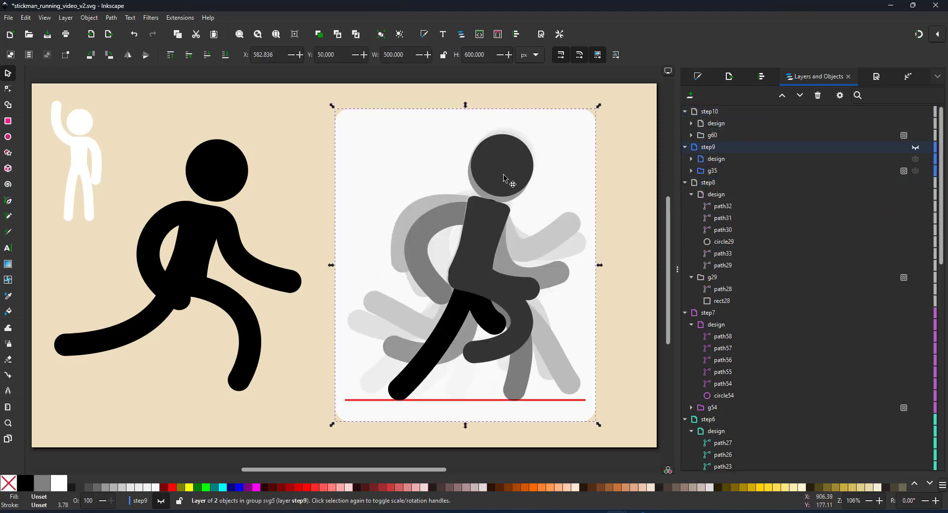
Hide step10, undo an extra step9 layer, and tweak a path60 handle
left_click(474, 232)
double_click(474, 232)
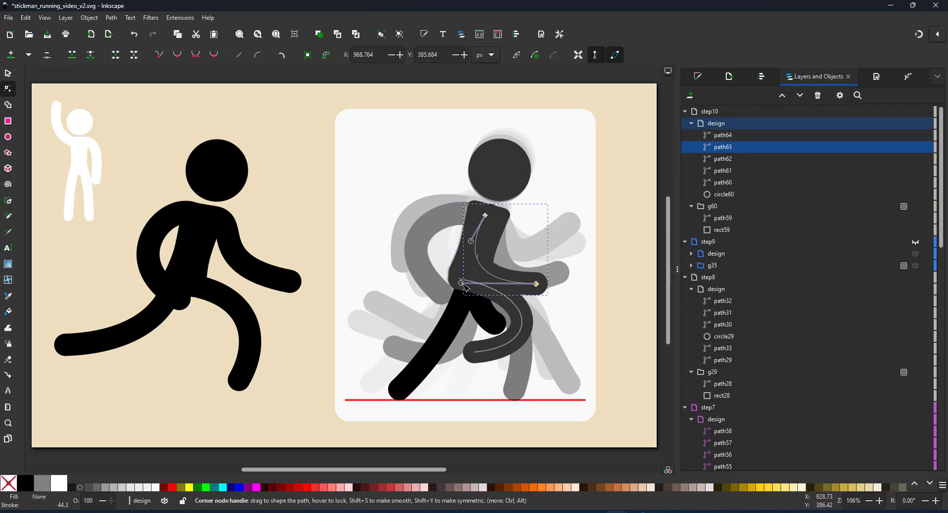
left_click(915, 242)
left_click(915, 112)
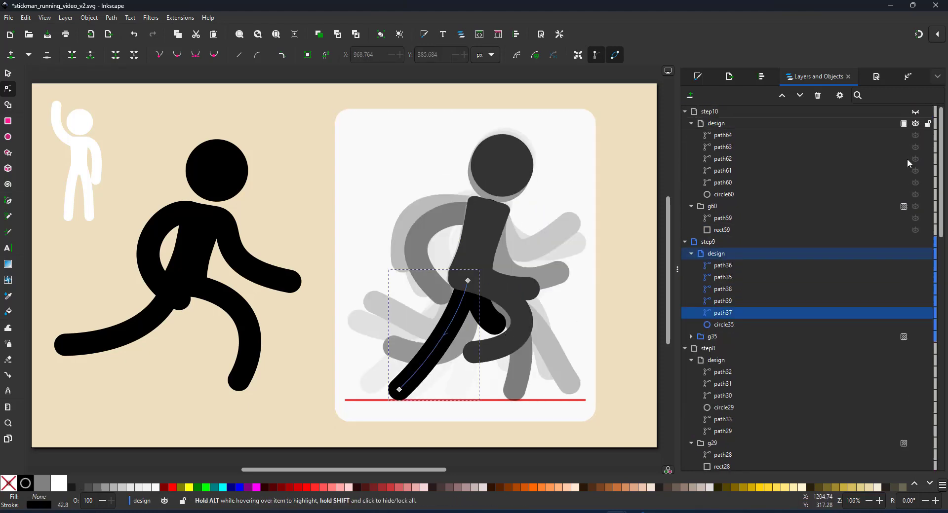
key("ctrl+z")
left_click_drag(481, 360, 476, 351)
left_click(488, 232)
left_click(533, 296)
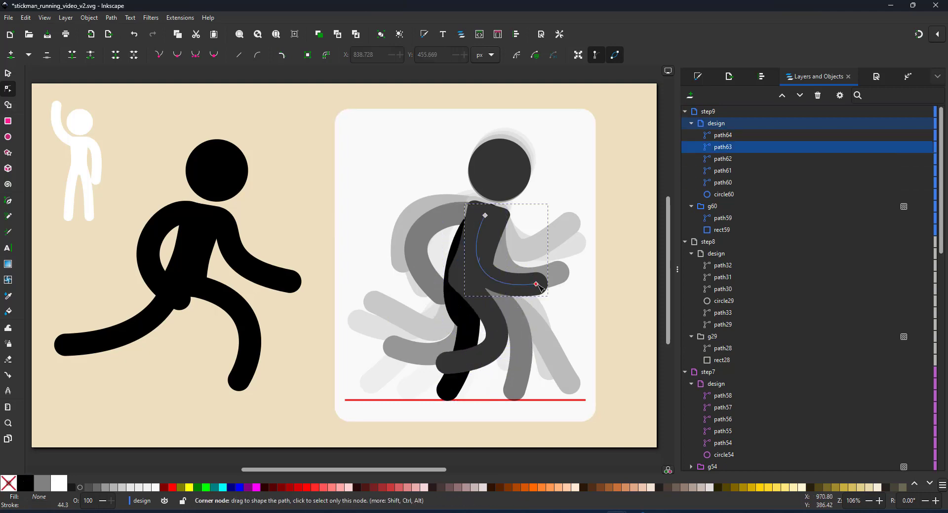
Duplicate the step9 layer and select the copy's limbs and torso for editing
left_click(701, 112)
key("ctrl+d")
key("s")
left_click(503, 165)
left_click(450, 309)
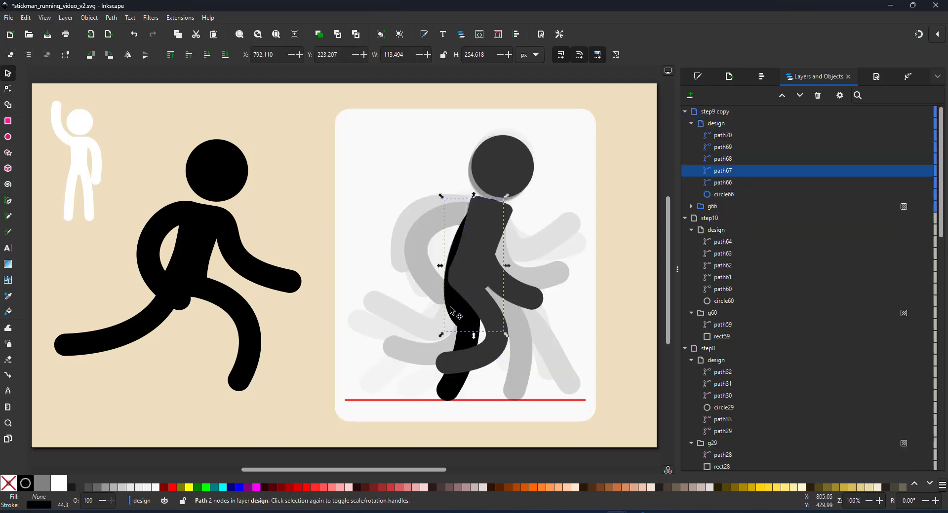
left_click(8, 89)
left_click(479, 247)
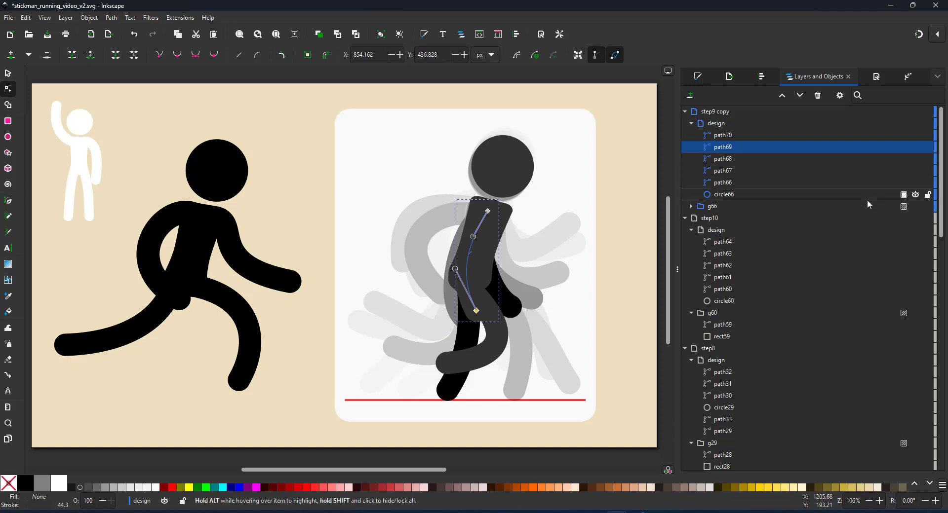
Pull the front leg's foot down to the lower left and select arm path67
left_click(918, 222)
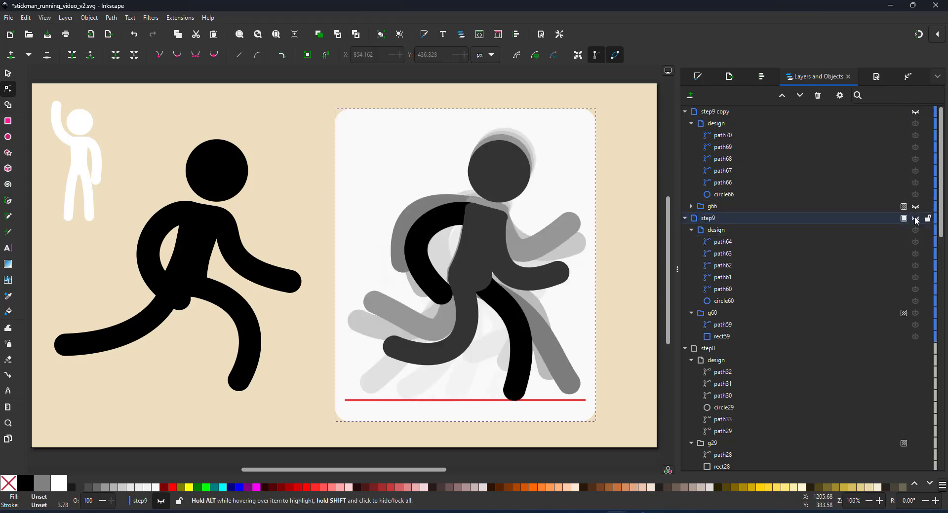
left_click(447, 368)
left_click_drag(447, 390, 405, 390)
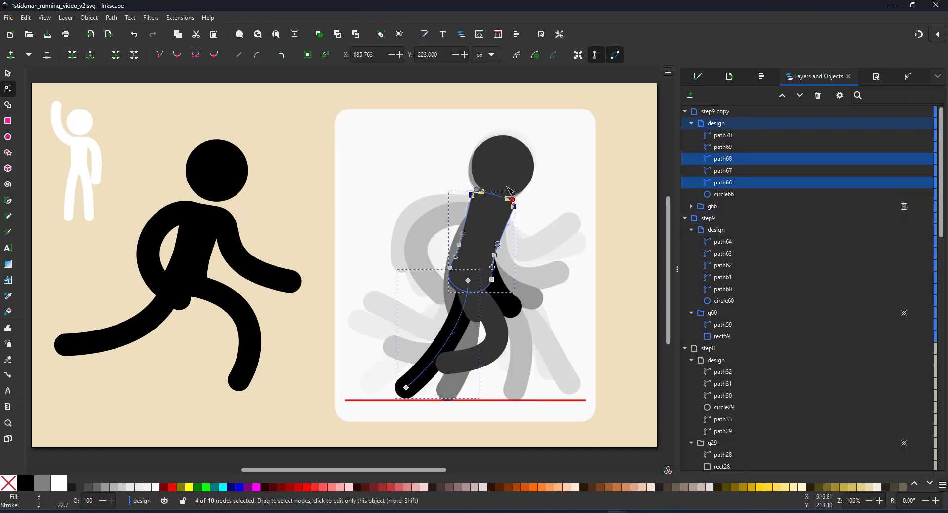
key("a")
key("n")
left_click(511, 308)
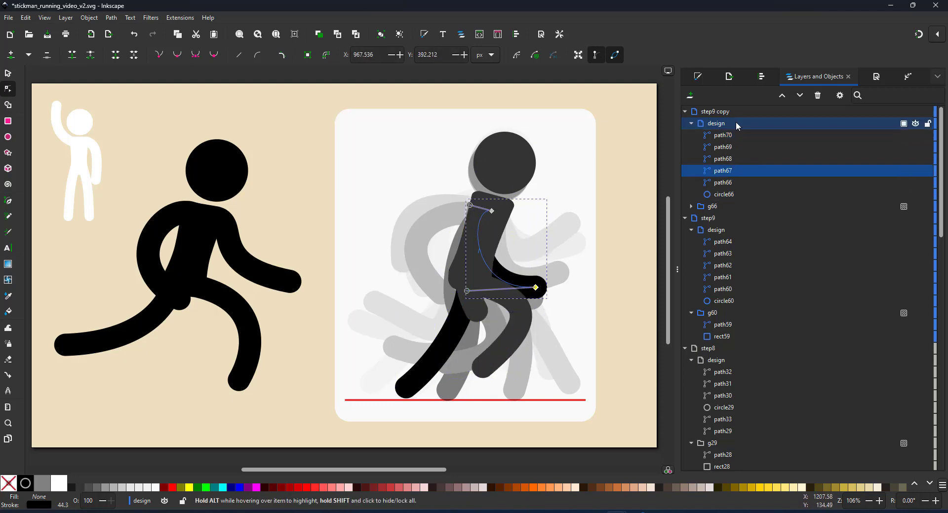
Create the step11 frame with its leg, back leg and arm bent into the next pose
left_click(720, 112)
left_click_drag(498, 371, 508, 366)
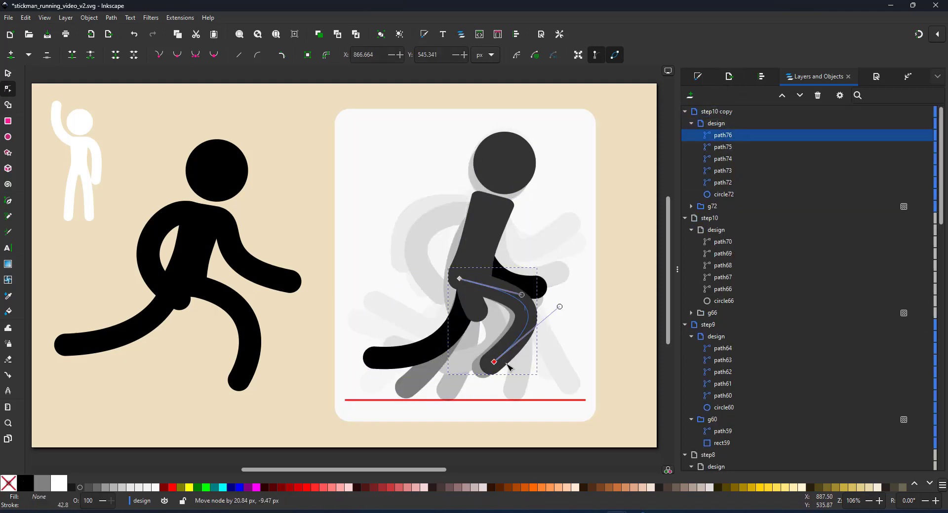
left_click(716, 123)
double_click(715, 112)
type("step11")
key("Return")
left_click(419, 345)
left_click_drag(474, 307, 469, 310)
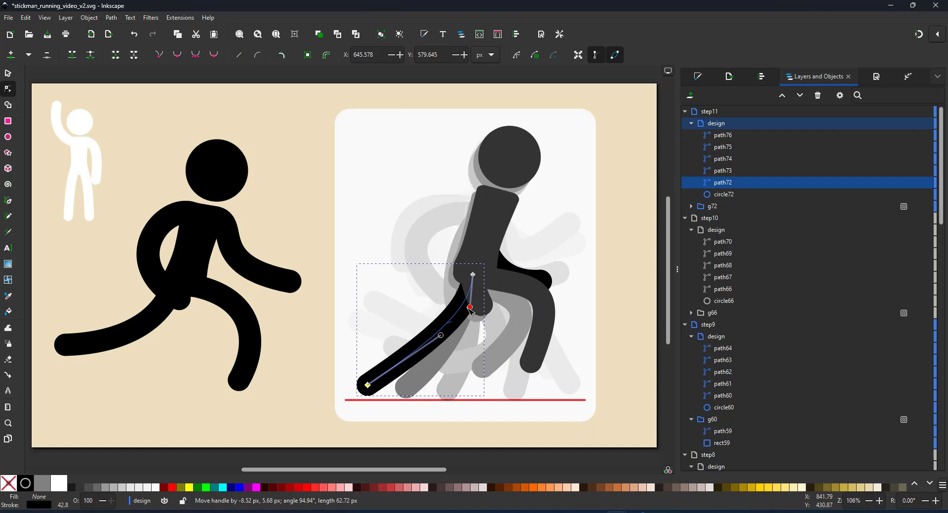
left_click(488, 232)
left_click_drag(488, 232, 437, 244)
Duplicate step11 and name the copy step12
left_click(721, 111)
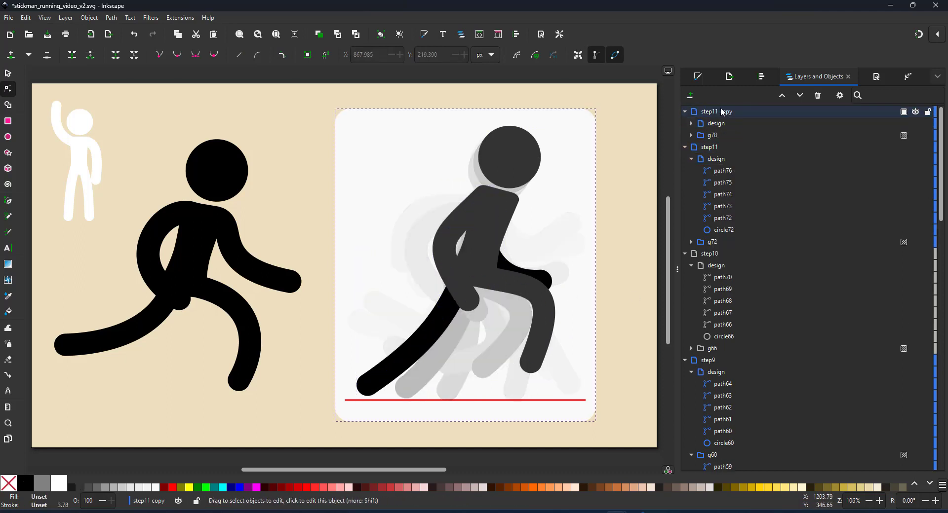
double_click(720, 111)
type("step12")
key("Return")
Reshape step12's back leg, move the front foot right, and swing the arm up-forward
left_click(494, 321)
left_click_drag(531, 366, 546, 359)
left_click(395, 365)
left_click_drag(368, 385, 374, 365)
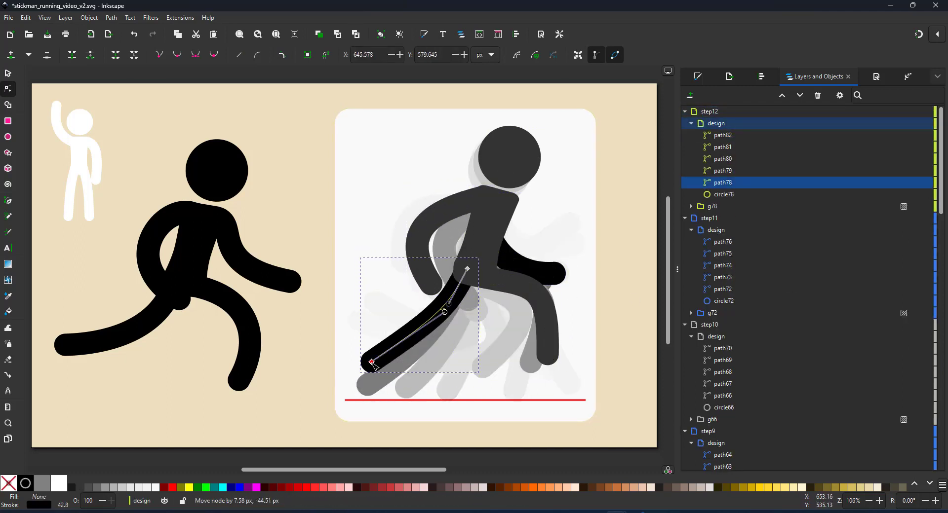
left_click_drag(449, 315, 447, 328)
left_click(549, 351)
left_click_drag(550, 355, 562, 355)
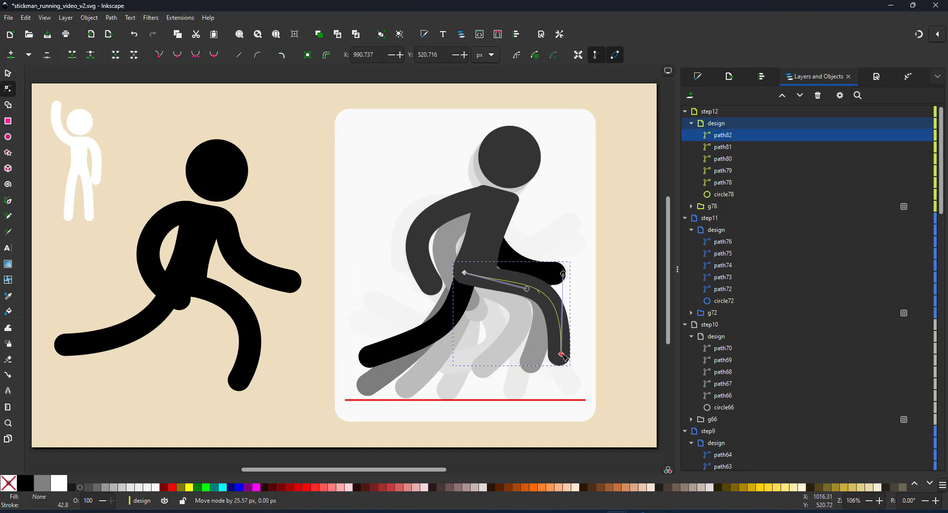
left_click(554, 273)
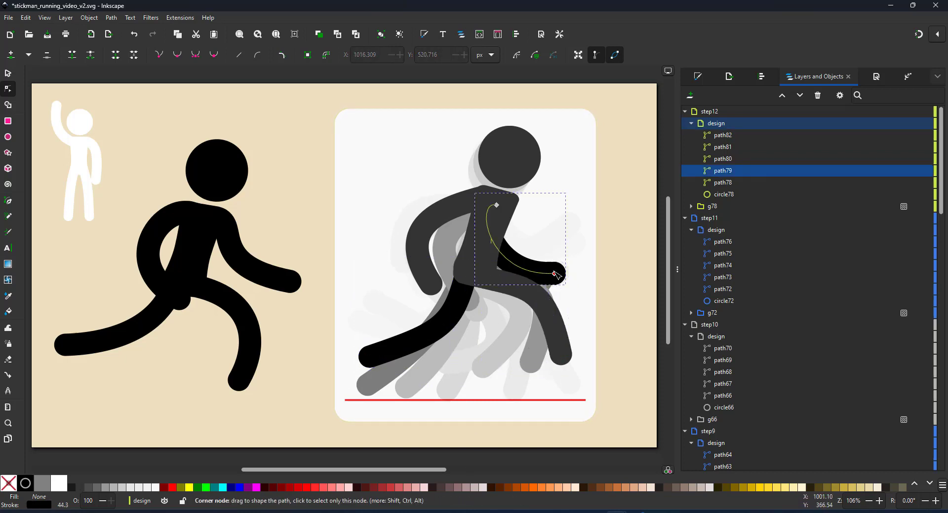
left_click_drag(554, 273, 572, 252)
Save the document and collapse the step12 through step5, step2 and step1 layers
key("ctrl+s")
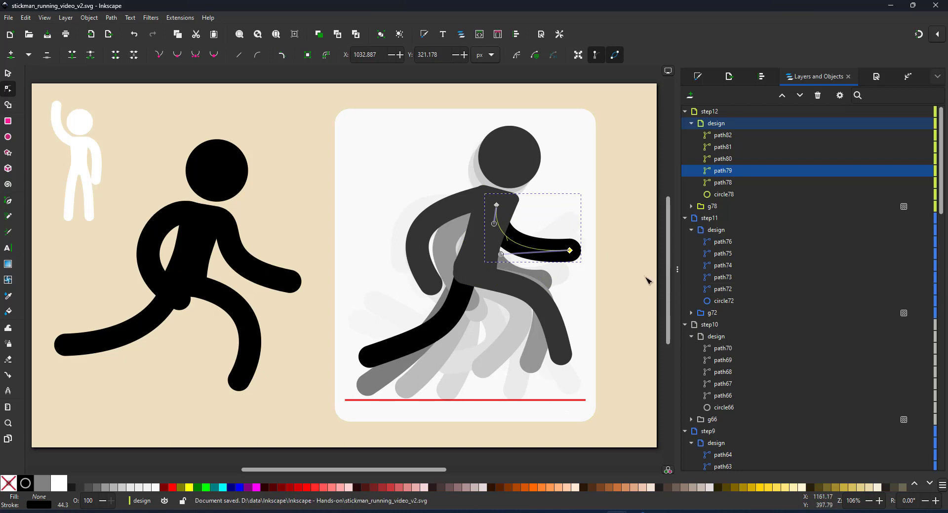
left_click(685, 111)
left_click(685, 124)
left_click(685, 135)
left_click(685, 147)
left_click(684, 159)
left_click(685, 171)
left_click(684, 182)
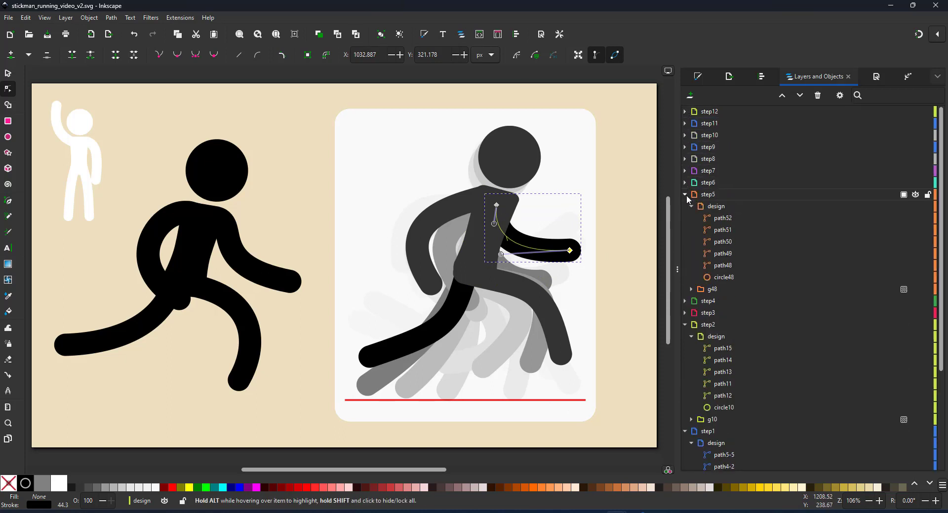
left_click(685, 194)
left_click(684, 230)
left_click(685, 242)
Batch-export layers step1 to step12 as PNGs to D:\data\stickman\stickman_run
left_click(708, 241)
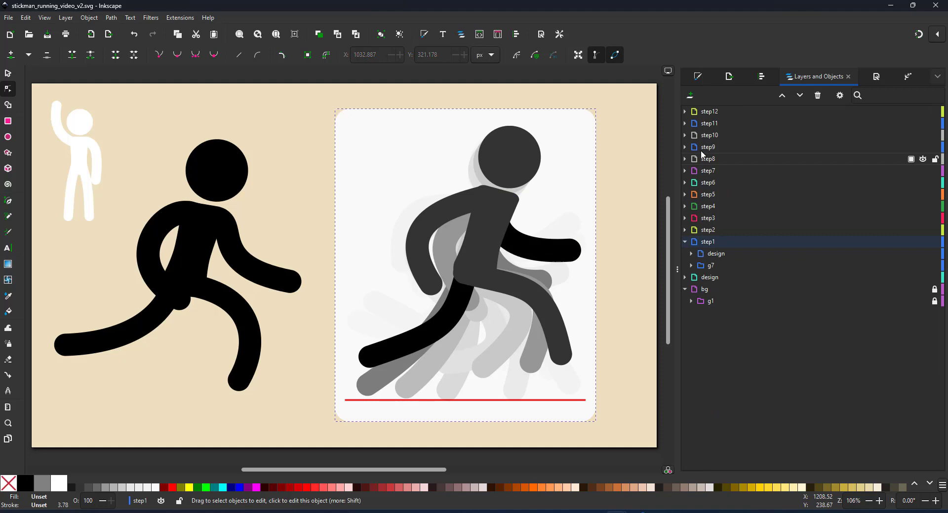
left_click(708, 113, "shift")
left_click(728, 76)
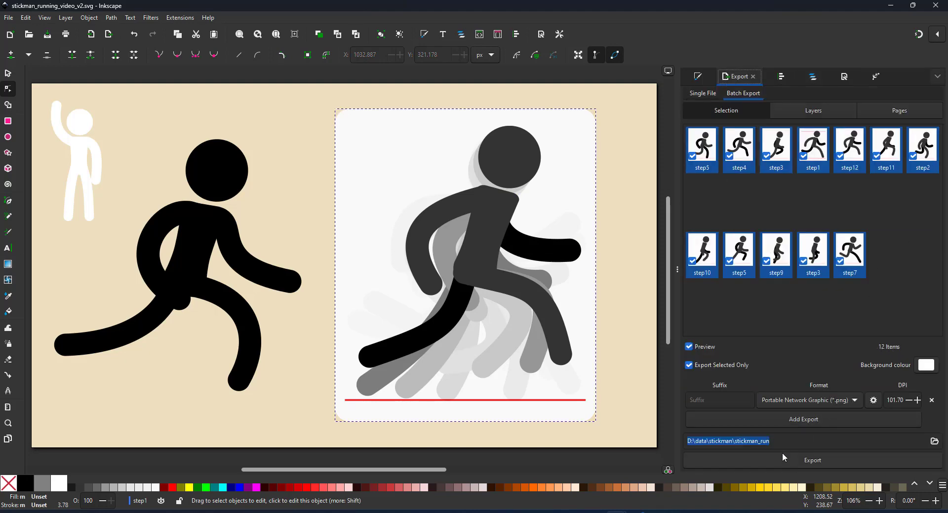
left_click(774, 441)
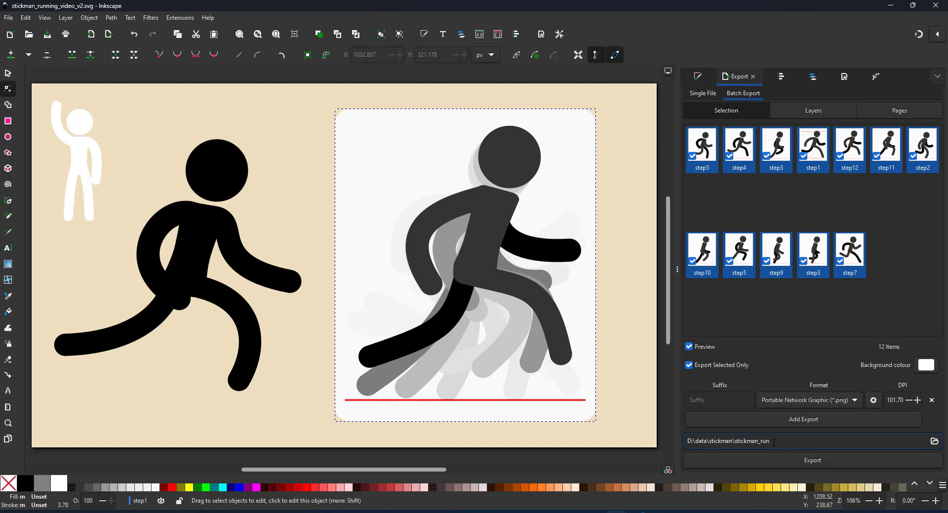
left_click(807, 461)
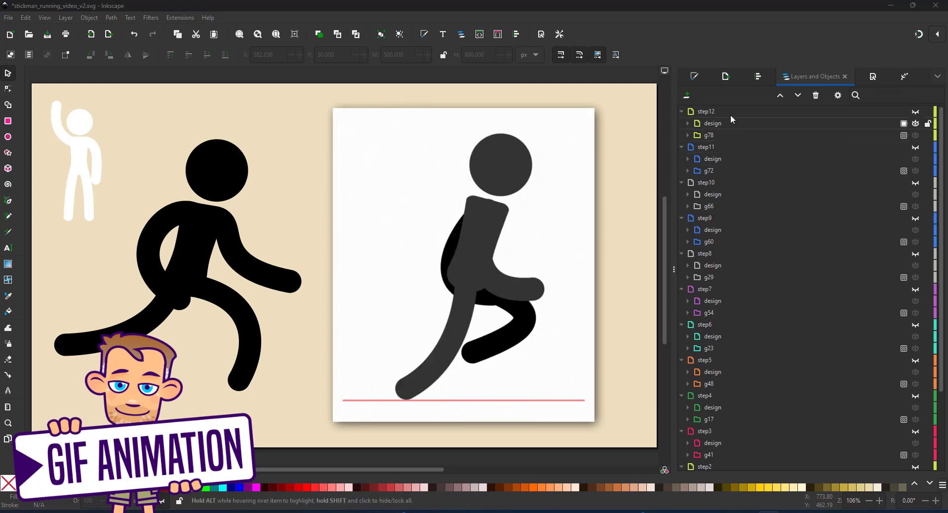
Collapse the step12 through step5 layers in Layers and Objects
left_click(682, 112)
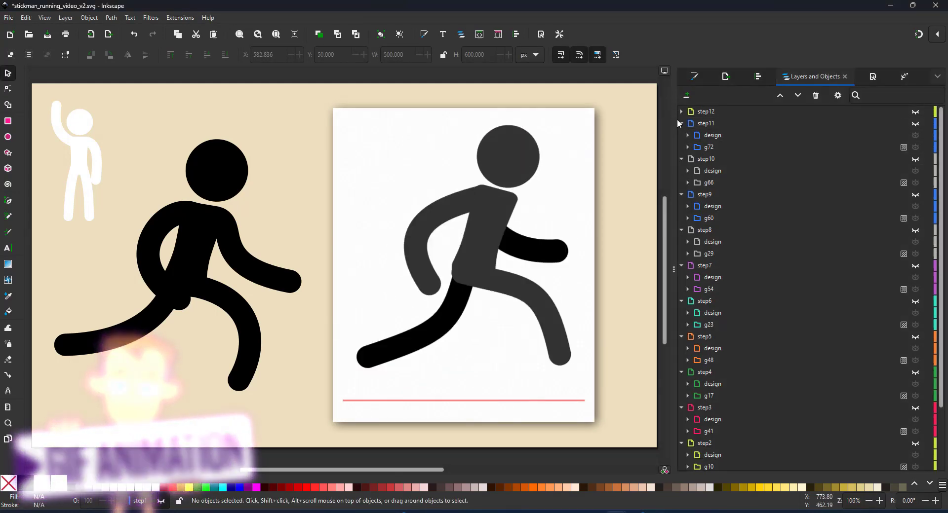
left_click(681, 123)
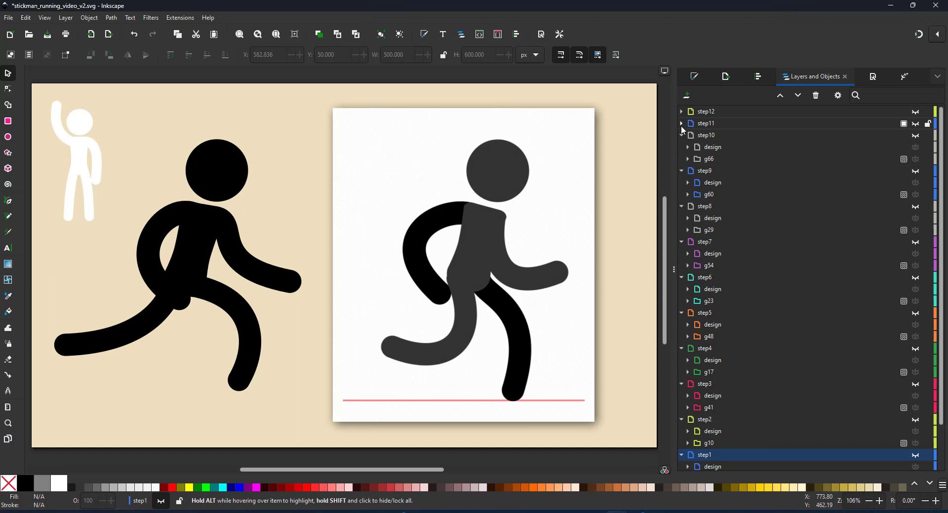
left_click(682, 135)
left_click(687, 148)
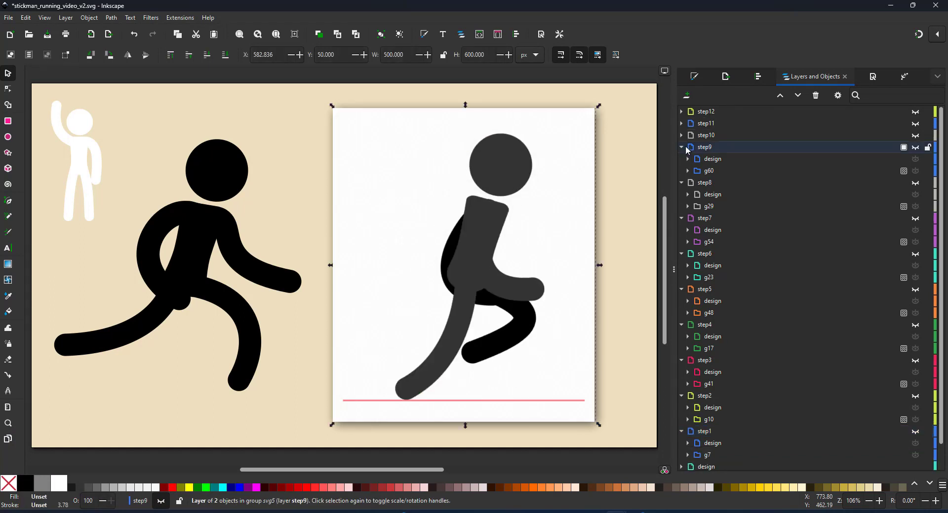
left_click(681, 147)
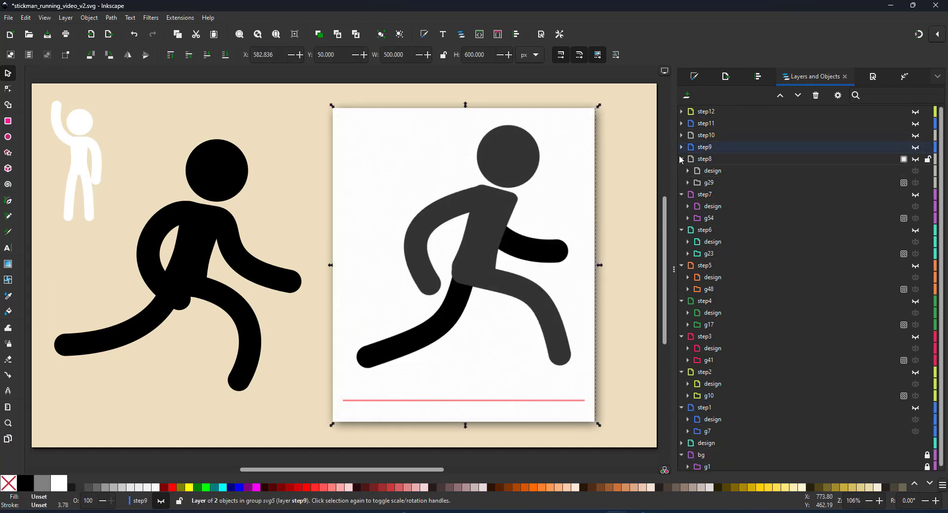
left_click(681, 159)
left_click(682, 171)
left_click(681, 183)
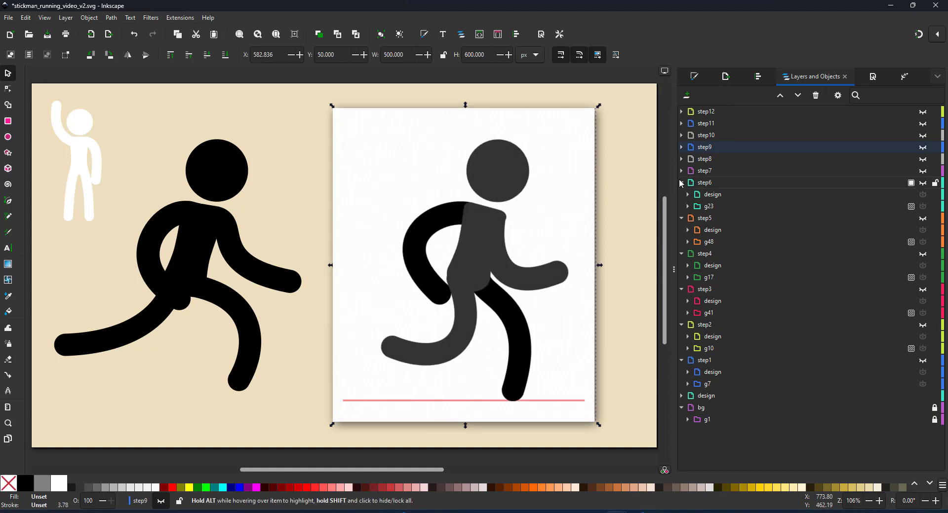
left_click(681, 195)
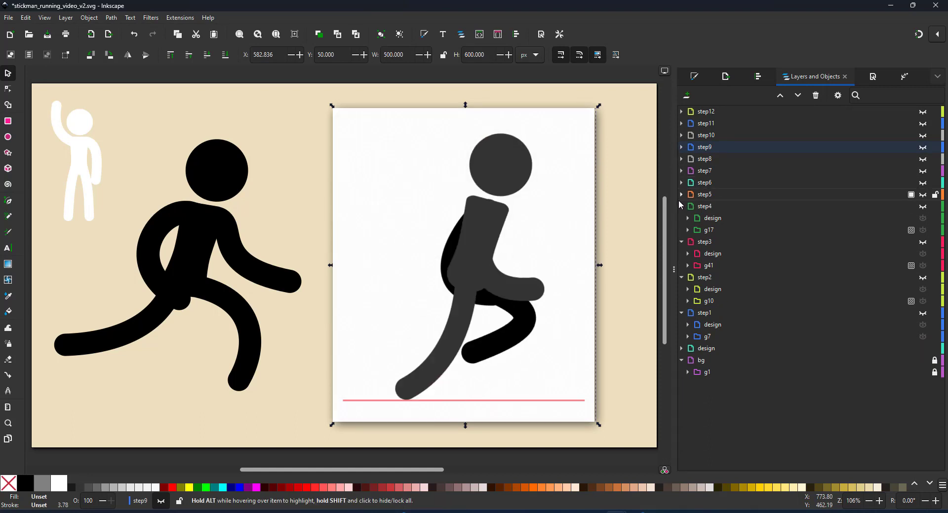
Clear the selection and collapse the step4, step3, step2 and step1 layers
left_click(633, 455)
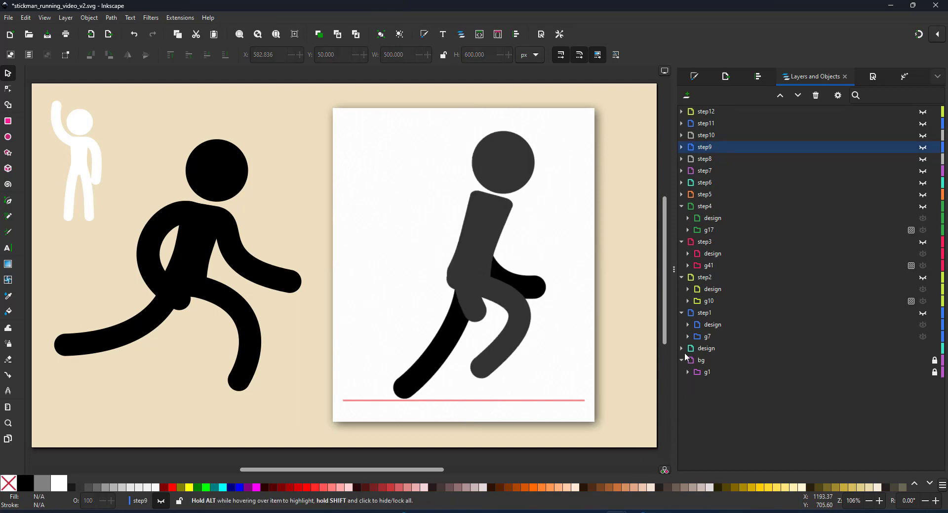
left_click(680, 207)
left_click(681, 218)
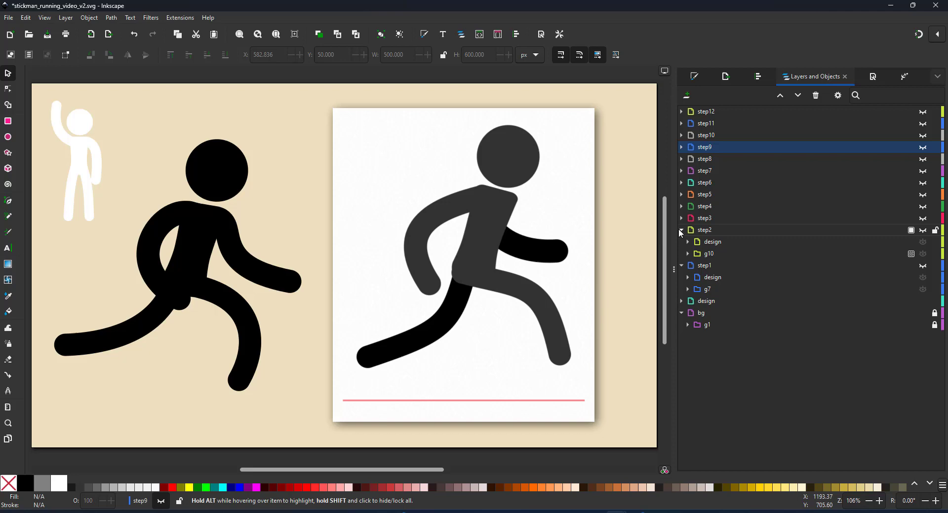
left_click(681, 230)
left_click(681, 241)
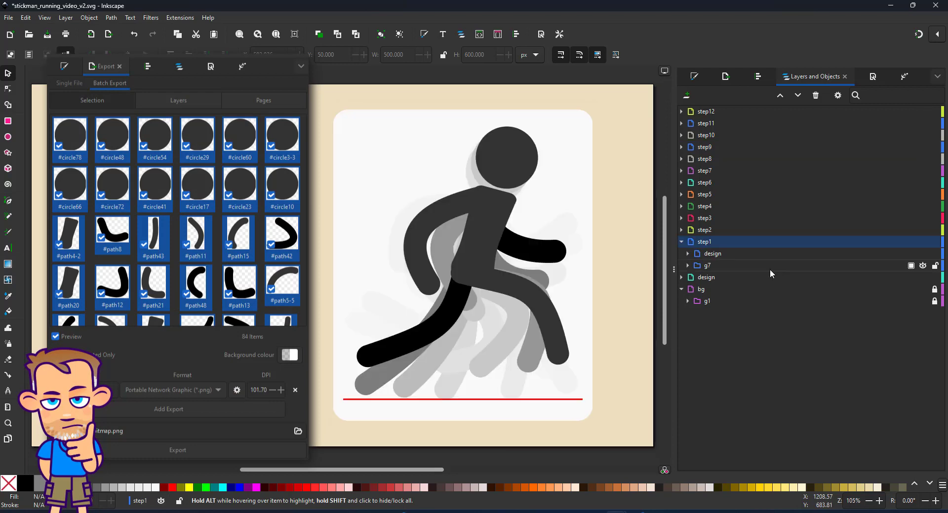
Pick the g7 background group in step1, then select layers step11 through step3
left_click(769, 267)
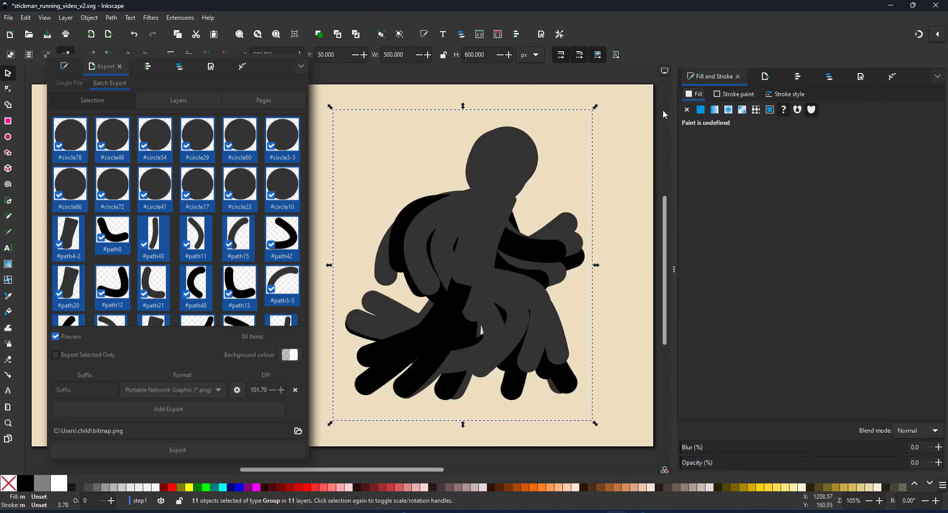
left_click(834, 77)
left_click(711, 148)
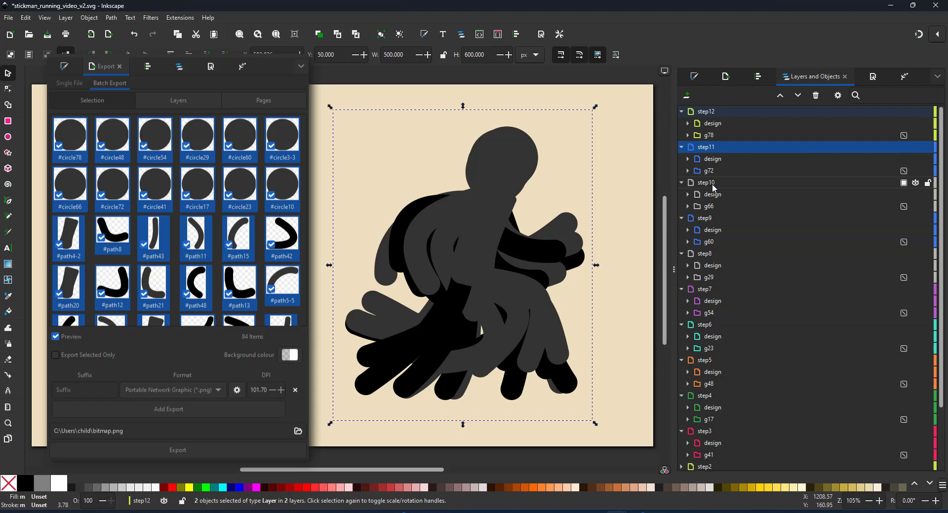
left_click_drag(713, 186, 729, 464)
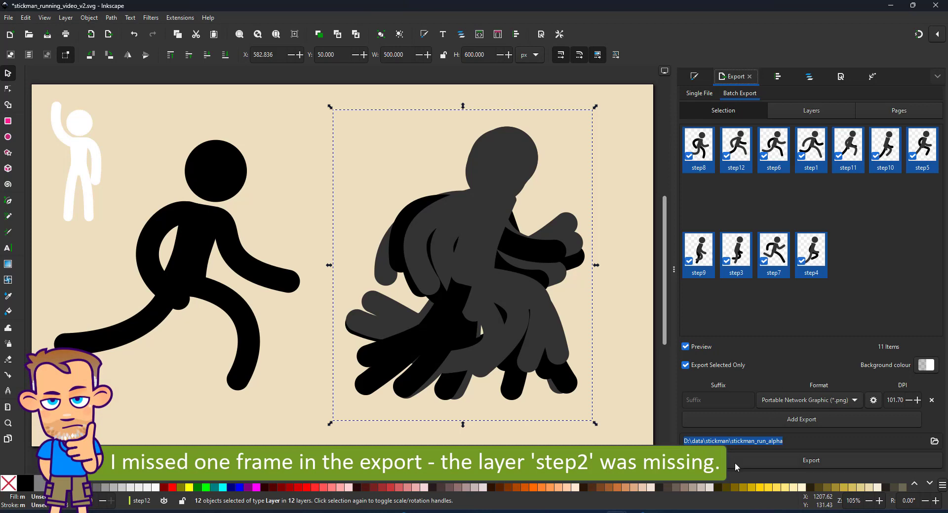
Export the eleven selected step layers as transparent PNGs prefixed stickman_run_alpha
left_click(821, 459)
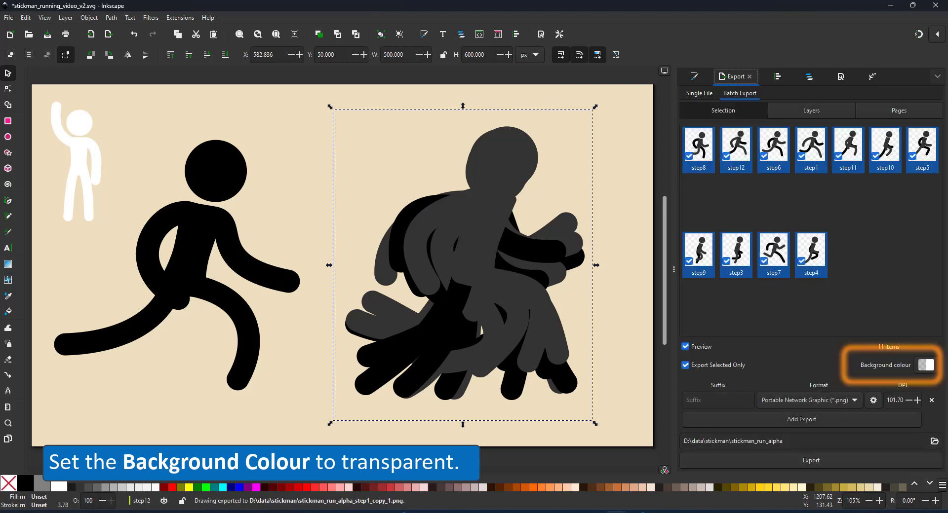